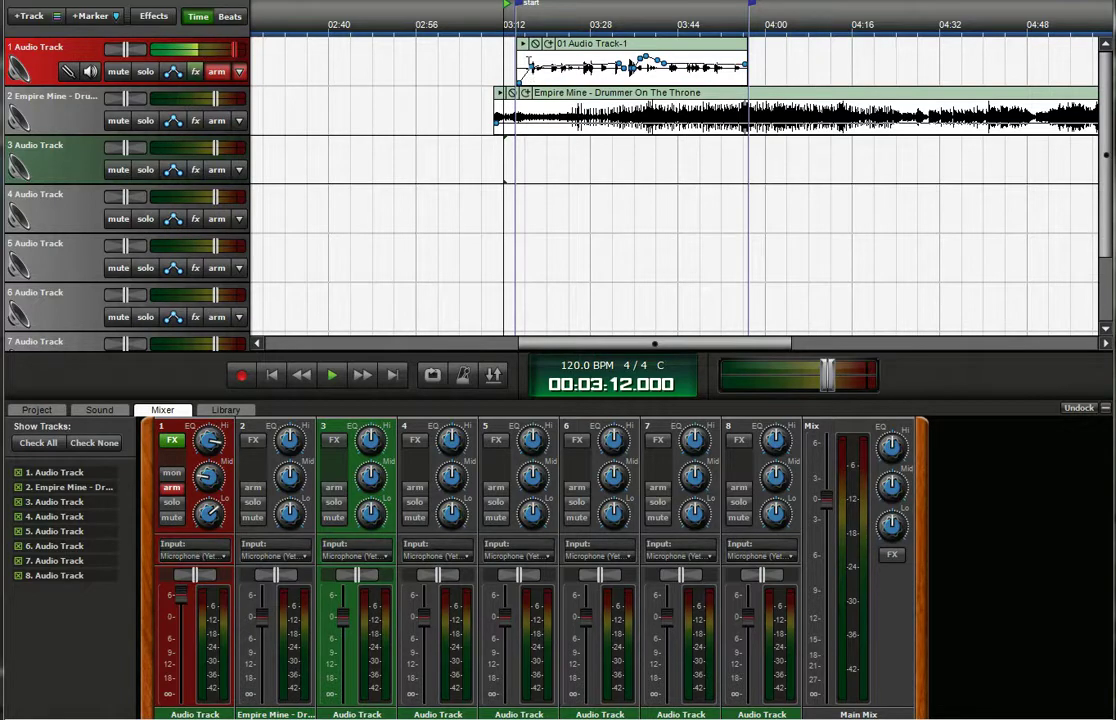
- Loop the time range spanning the vocal clip
{"action": "left_click", "coordinate": [432, 375]}
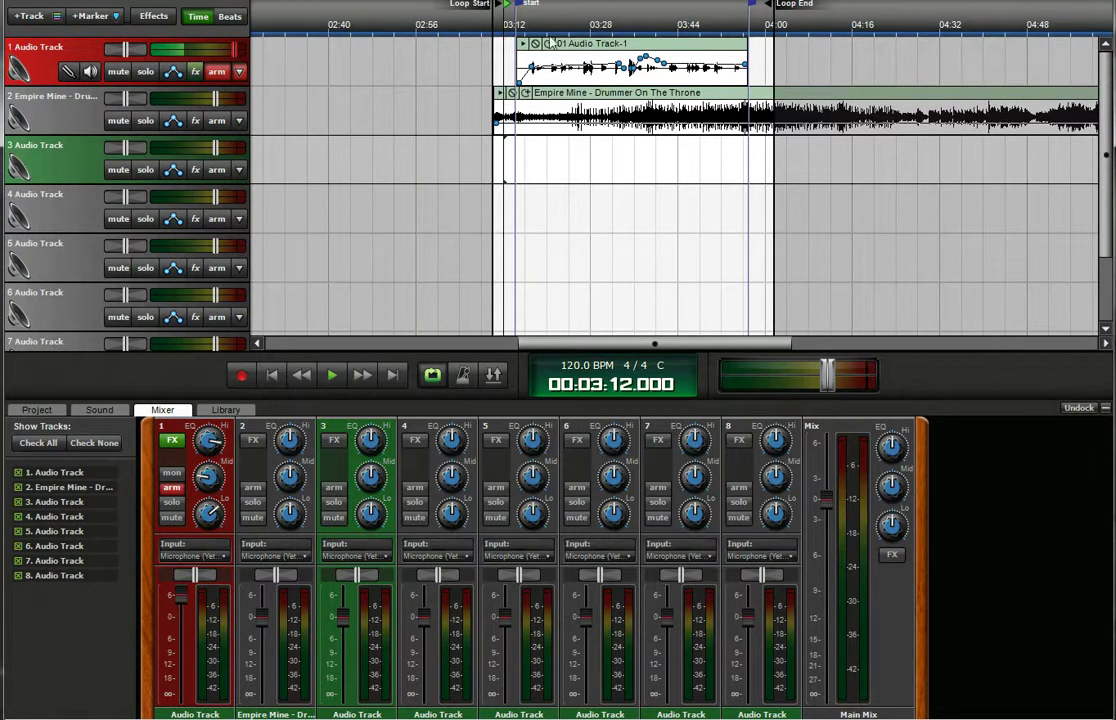
{"action": "left_click", "coordinate": [425, 378]}
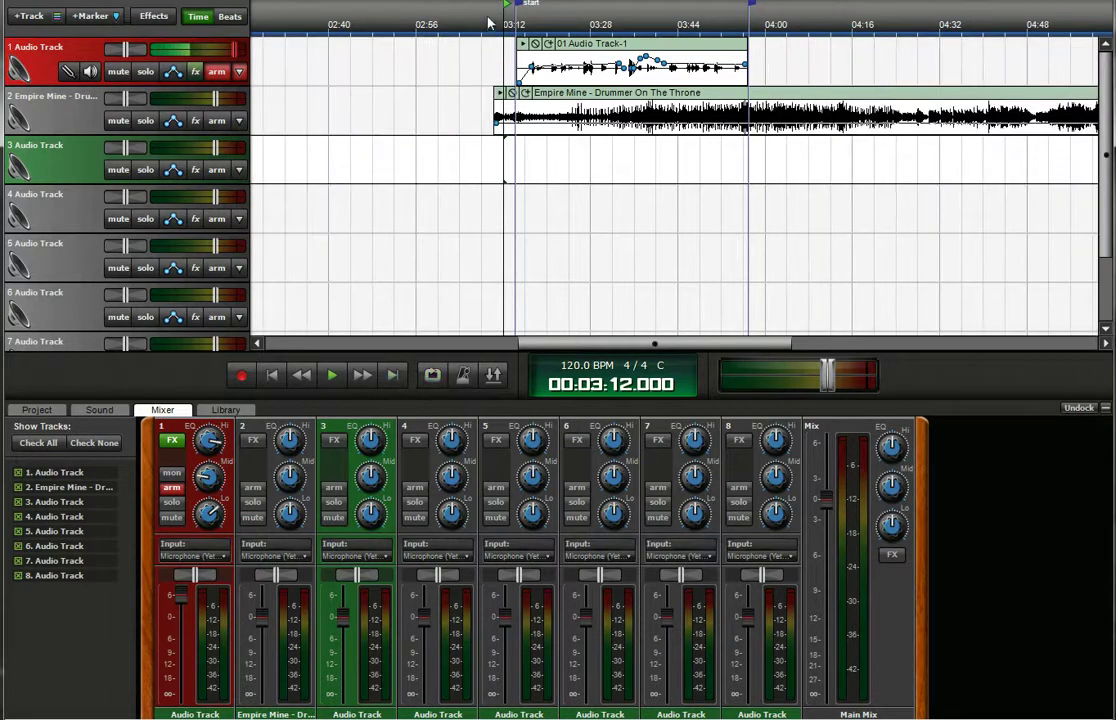
{"action": "left_click_drag", "start_coordinate": [493, 24], "coordinate": [745, 42]}
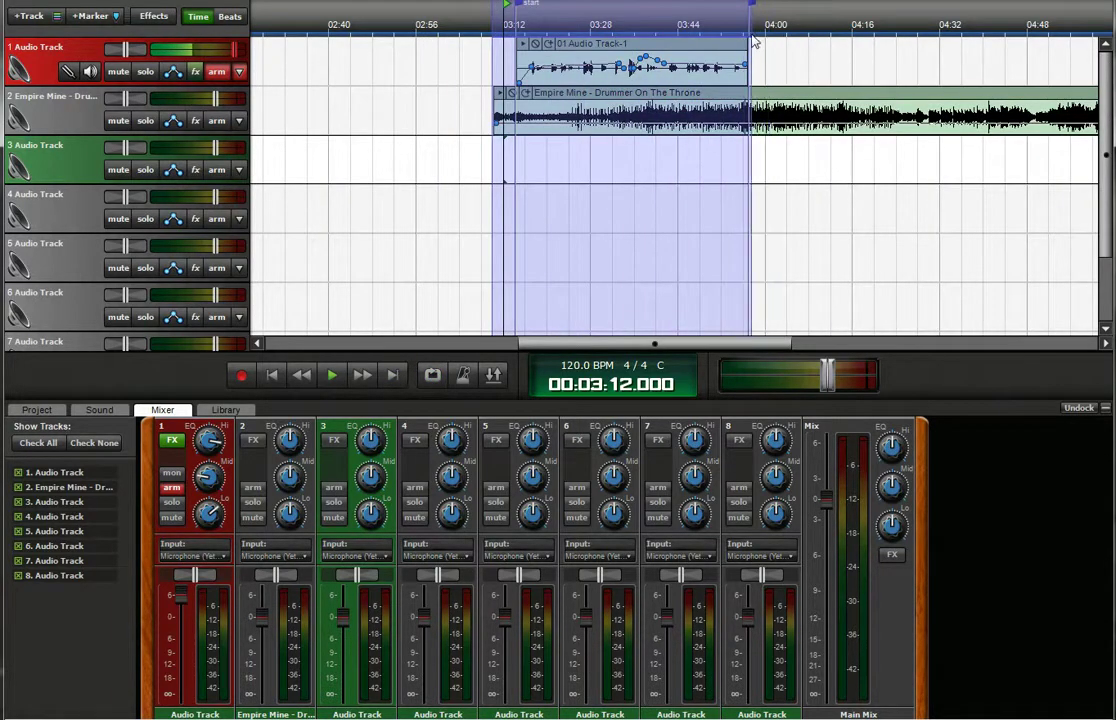
{"action": "left_click", "coordinate": [427, 377]}
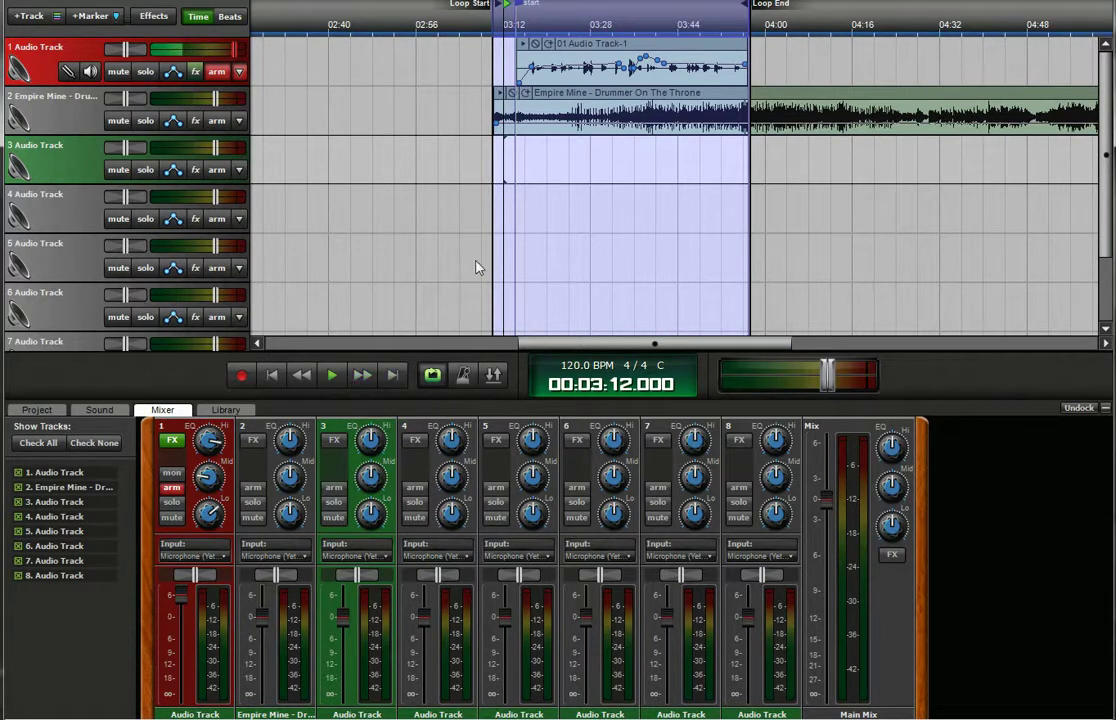
- Lower the master volume to about -4.6 dB and play the looped section
{"action": "left_click_drag", "start_coordinate": [827, 375], "coordinate": [806, 375]}
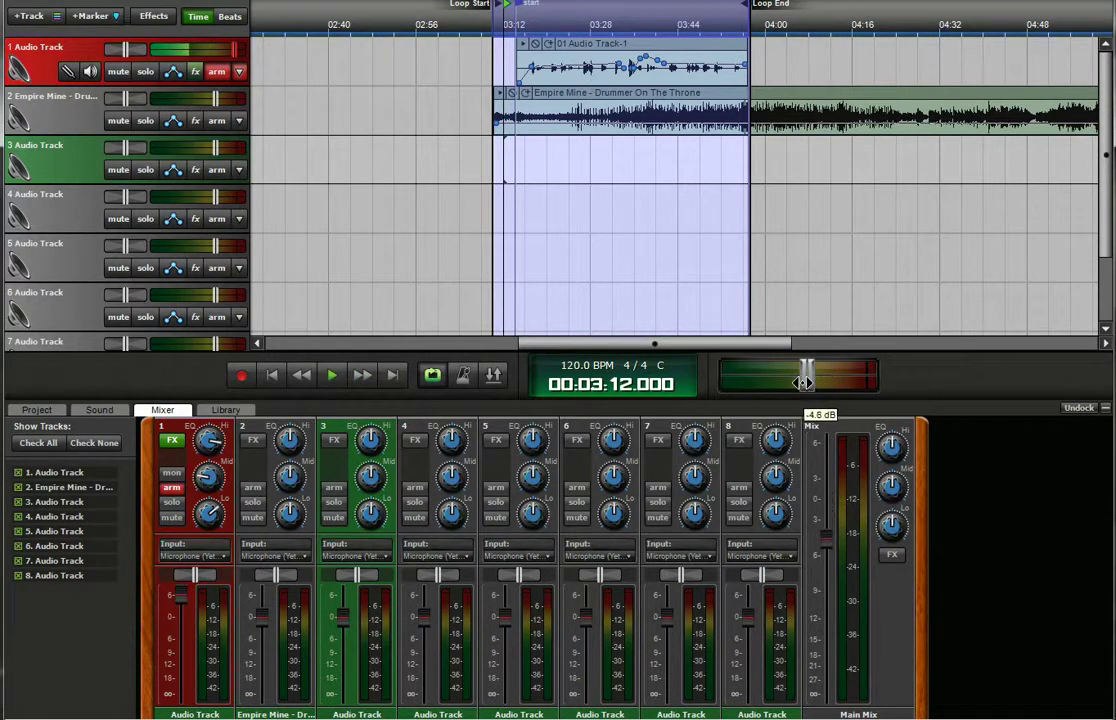
{"action": "key", "text": "space"}
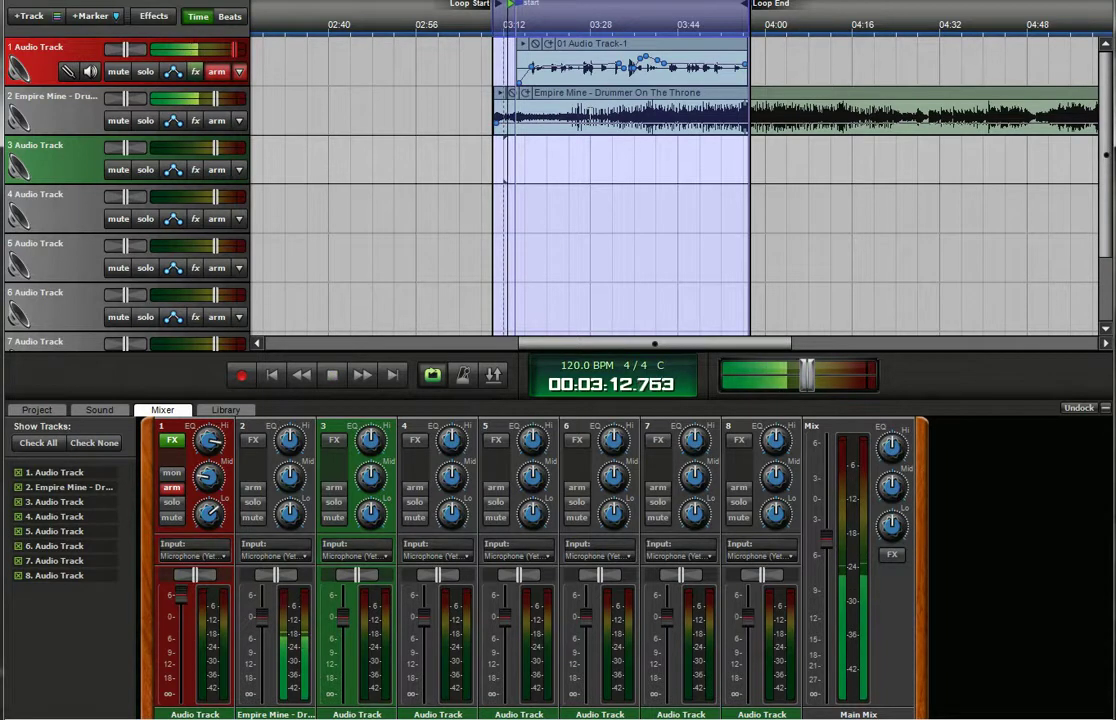
{"action": "left_click", "coordinate": [747, 230]}
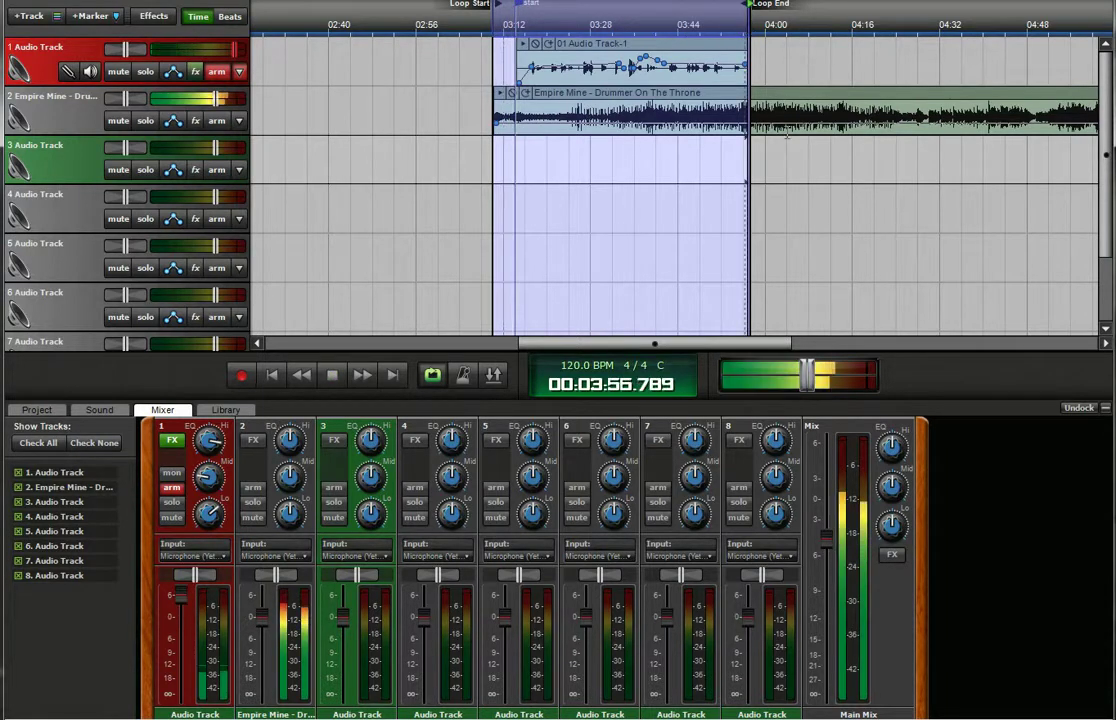
{"action": "key", "text": "space"}
{"action": "key", "text": "space"}
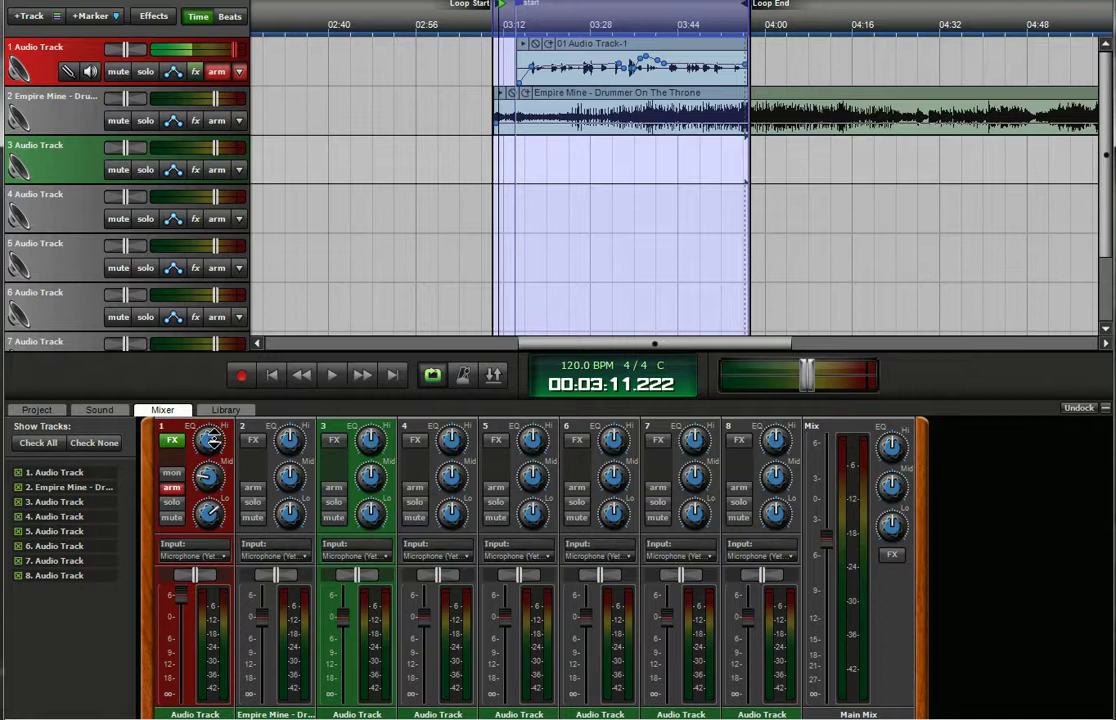
{"action": "mouse_move", "coordinate": [208, 513]}
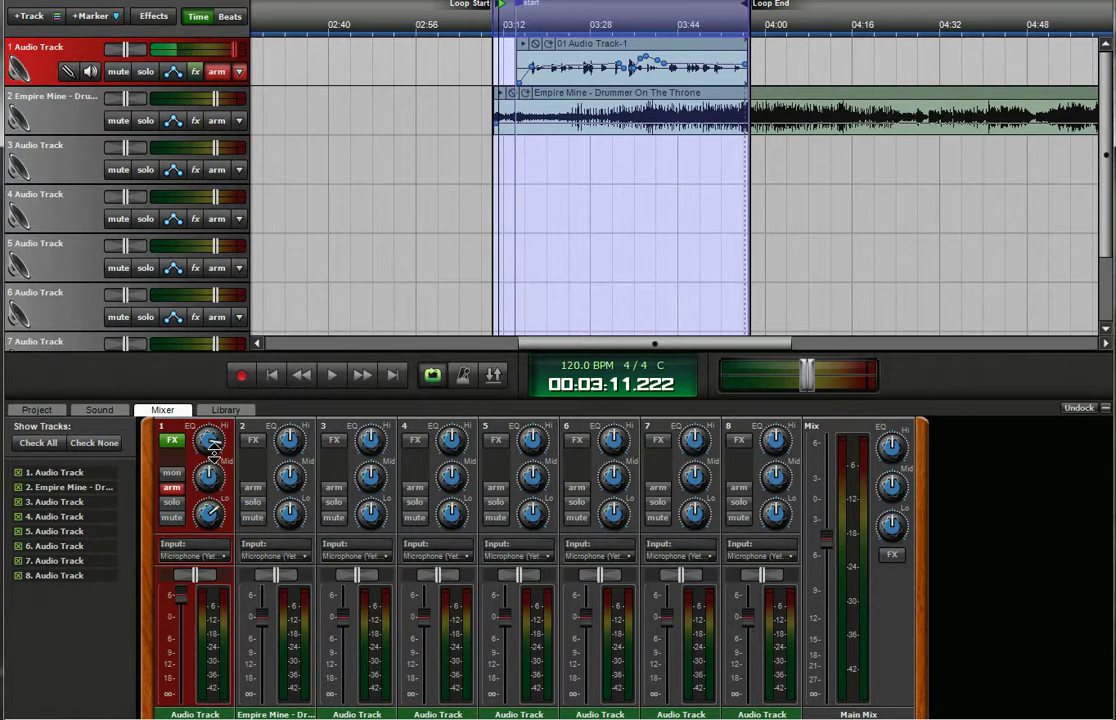
{"action": "mouse_move", "coordinate": [208, 476]}
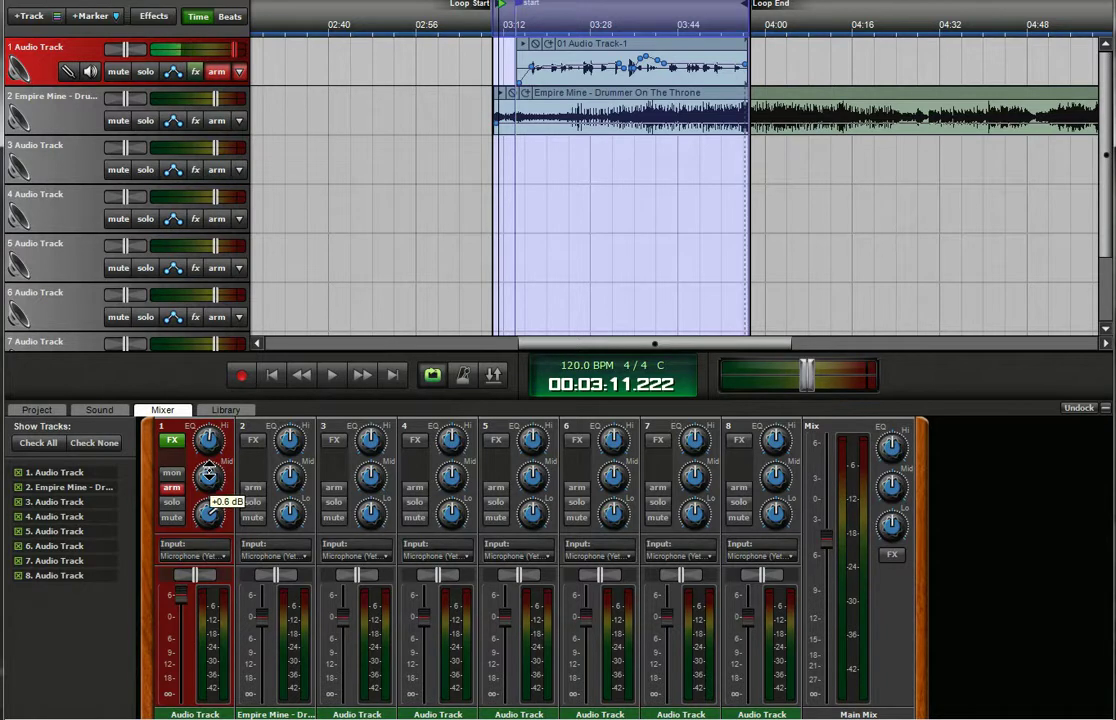
- Nudge track 1's mid EQ back down to 0.0 dB
{"action": "left_click_drag", "start_coordinate": [208, 474], "coordinate": [207, 527]}
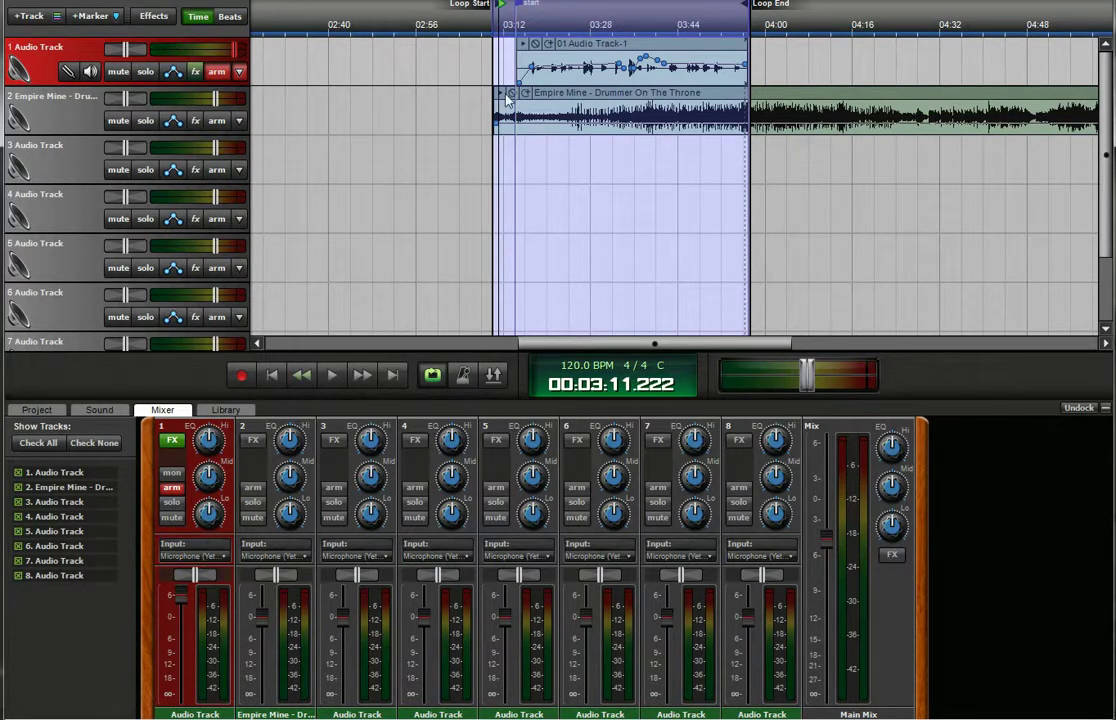
- Solo track 1 and play the vocal from about 03:15
{"action": "left_click", "coordinate": [145, 71]}
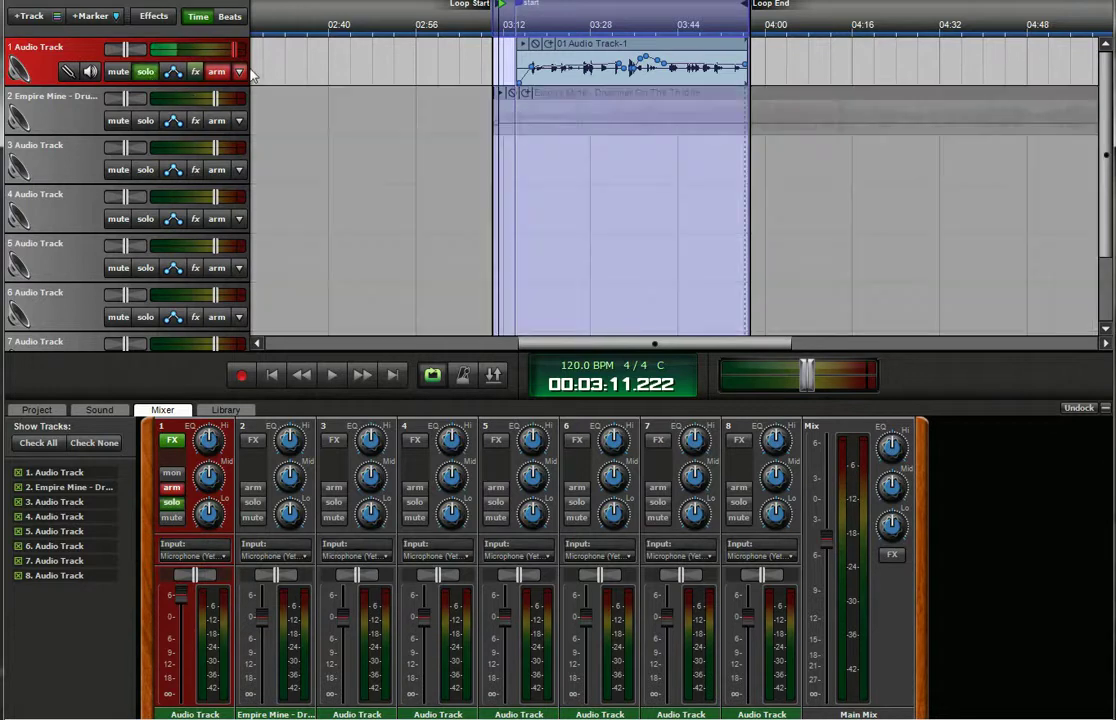
{"action": "key", "text": "space"}
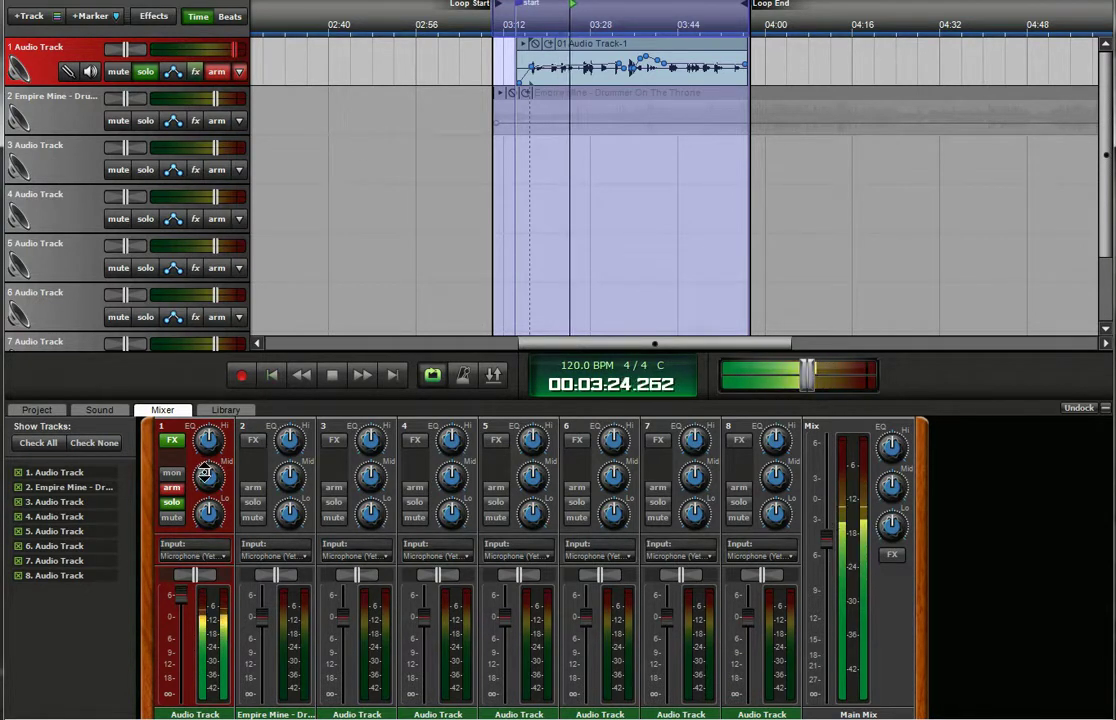
{"action": "key", "text": "space"}
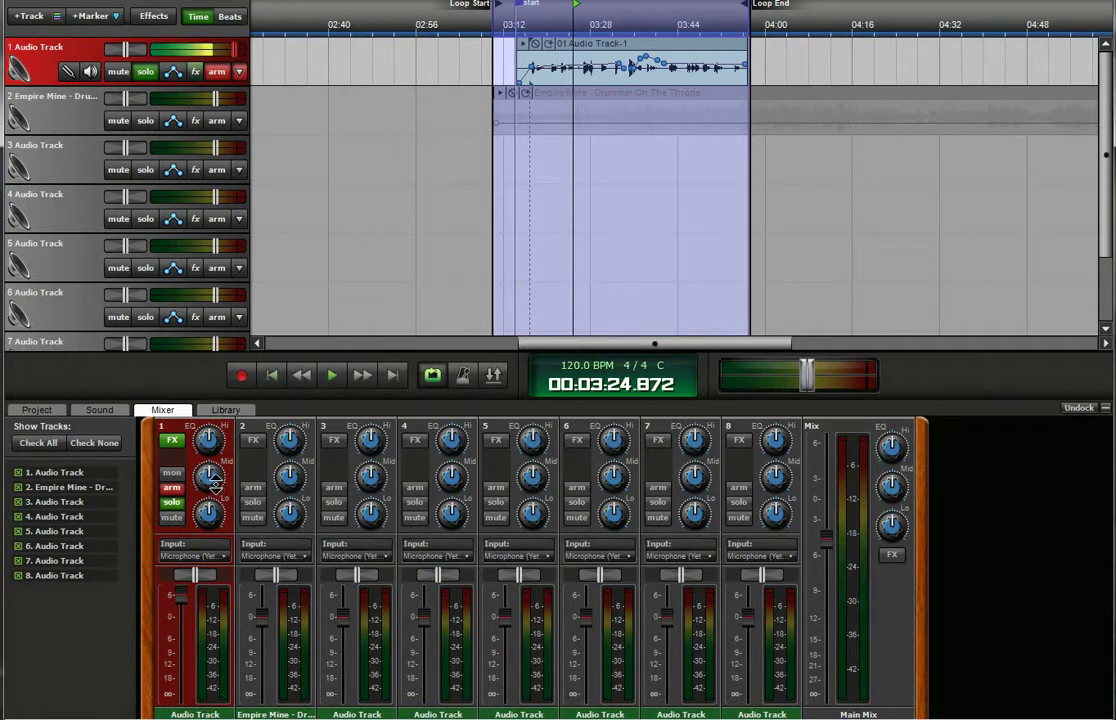
{"action": "left_click", "coordinate": [528, 20]}
{"action": "key", "text": "space"}
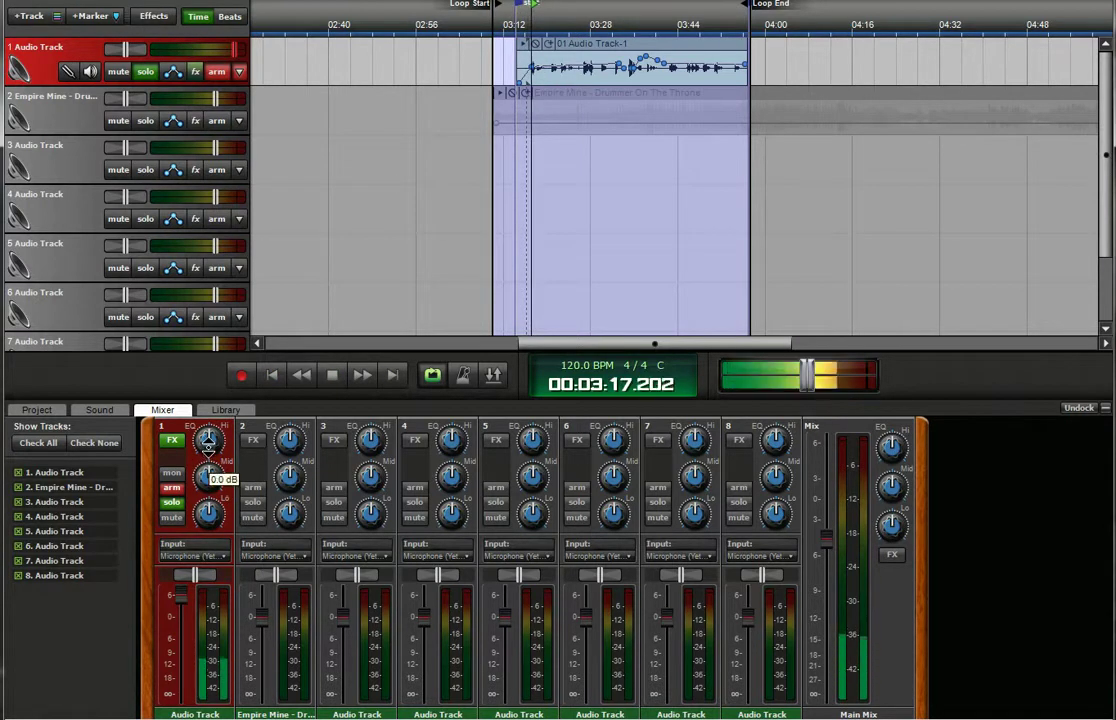
- Boost track 1's high EQ to +11.7 dB and cut its low EQ to -9.1 dB
{"action": "left_click_drag", "start_coordinate": [208, 445], "coordinate": [208, 412]}
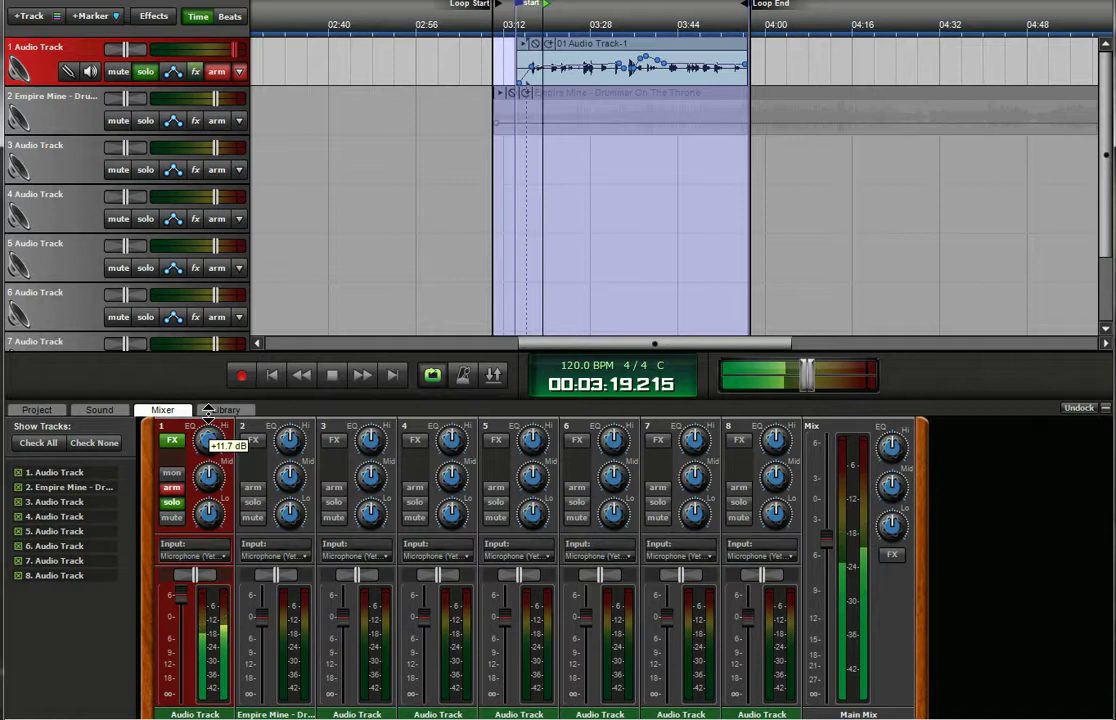
{"action": "left_click_drag", "start_coordinate": [206, 495], "coordinate": [200, 528]}
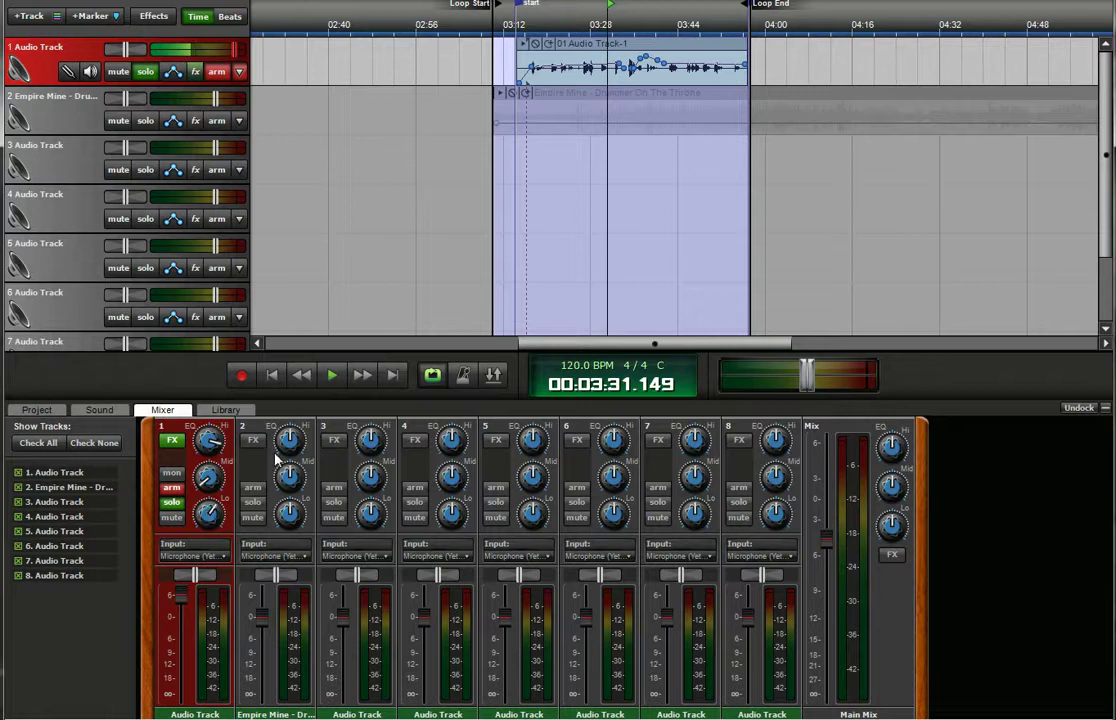
{"action": "left_click", "coordinate": [587, 9]}
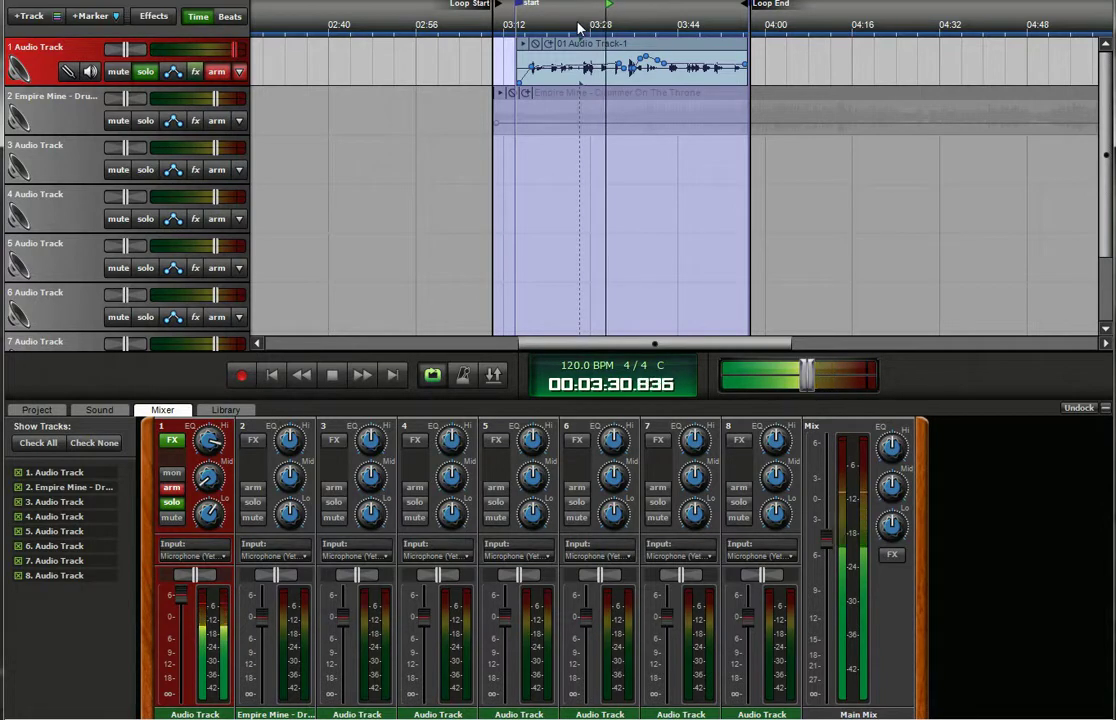
- Zoom into the timeline and pull the vocal envelope point near 03:38 slightly lower
{"action": "key", "text": "space"}
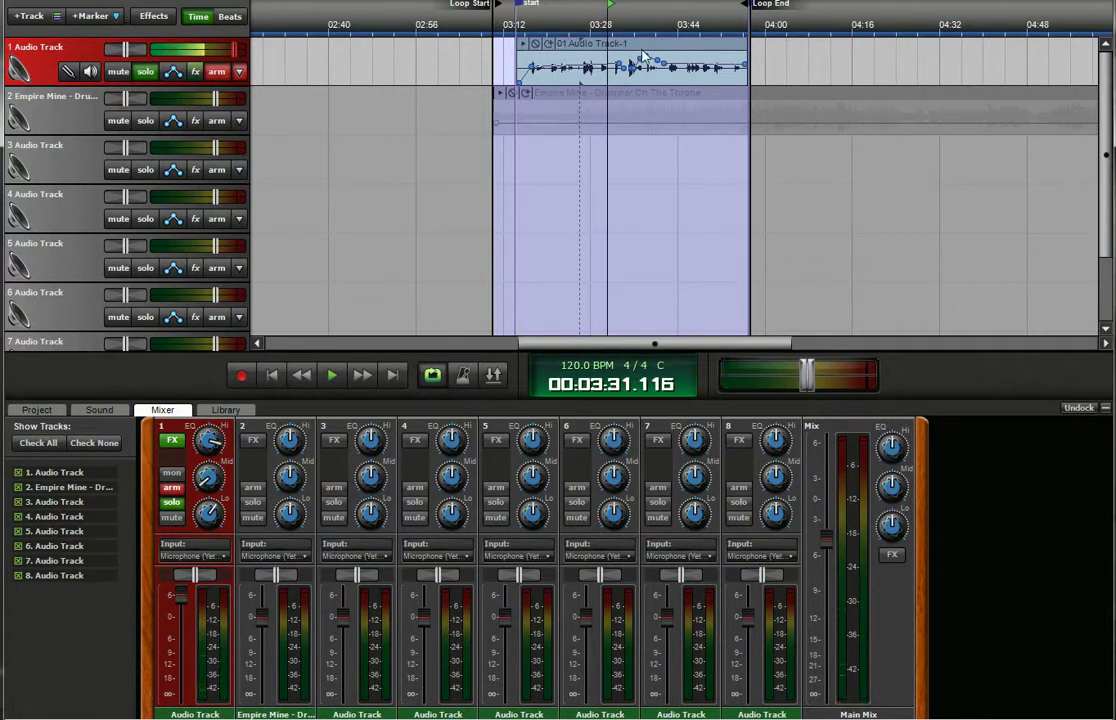
{"action": "scroll", "coordinate": [525, 68], "scroll_direction": "up", "scroll_amount": 1}
{"action": "scroll", "coordinate": [592, 58], "scroll_direction": "up", "scroll_amount": 1}
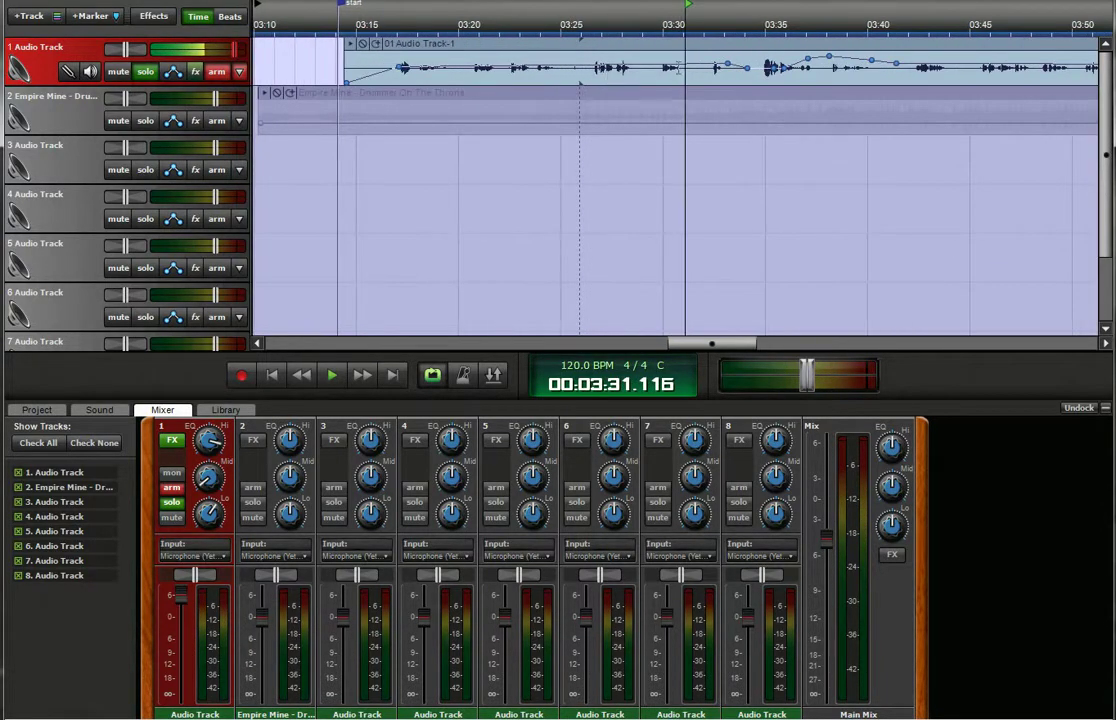
{"action": "scroll", "coordinate": [669, 72], "scroll_direction": "up", "scroll_amount": 1}
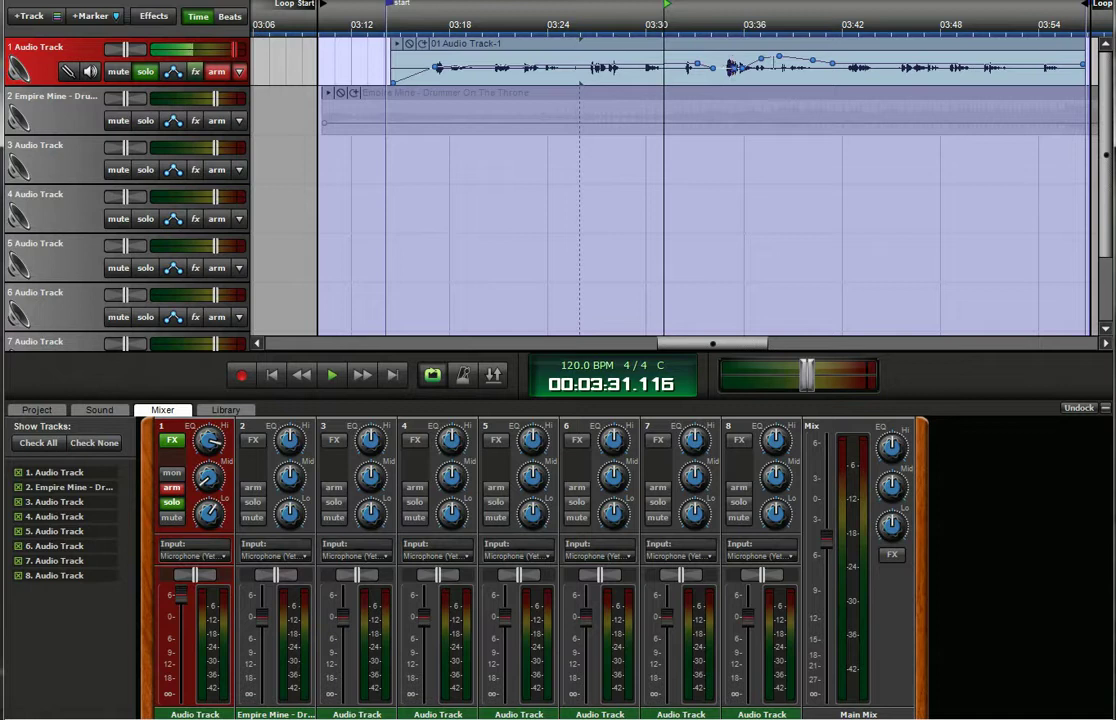
{"action": "left_click", "coordinate": [793, 60]}
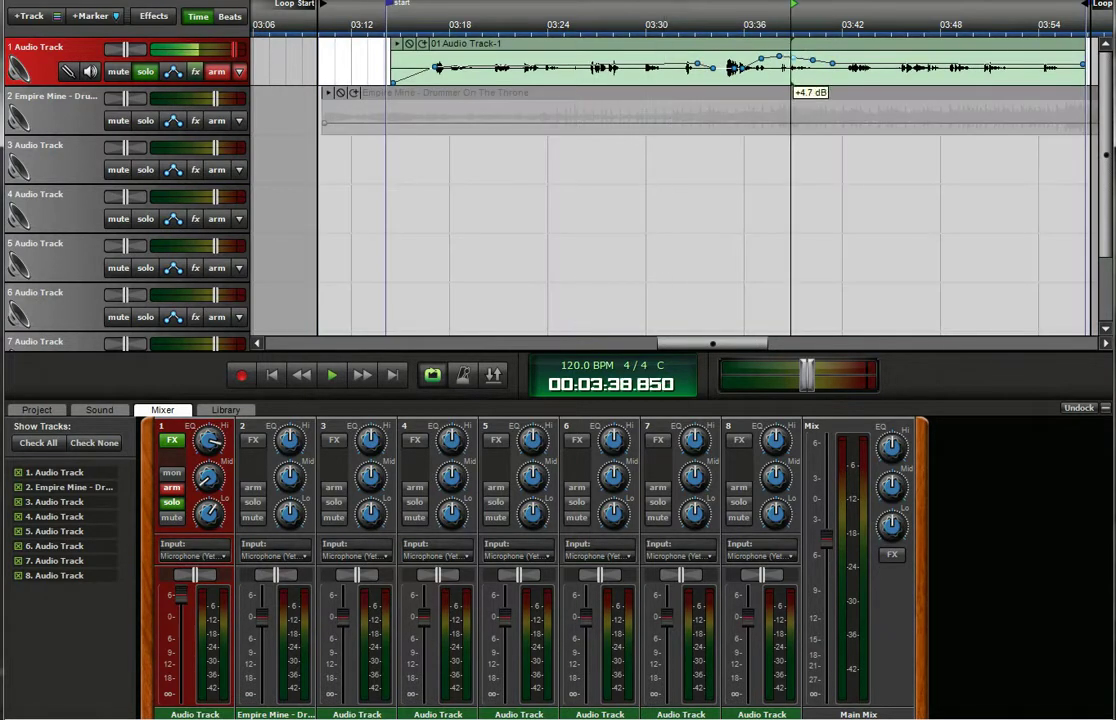
{"action": "left_click_drag", "start_coordinate": [793, 60], "coordinate": [793, 56]}
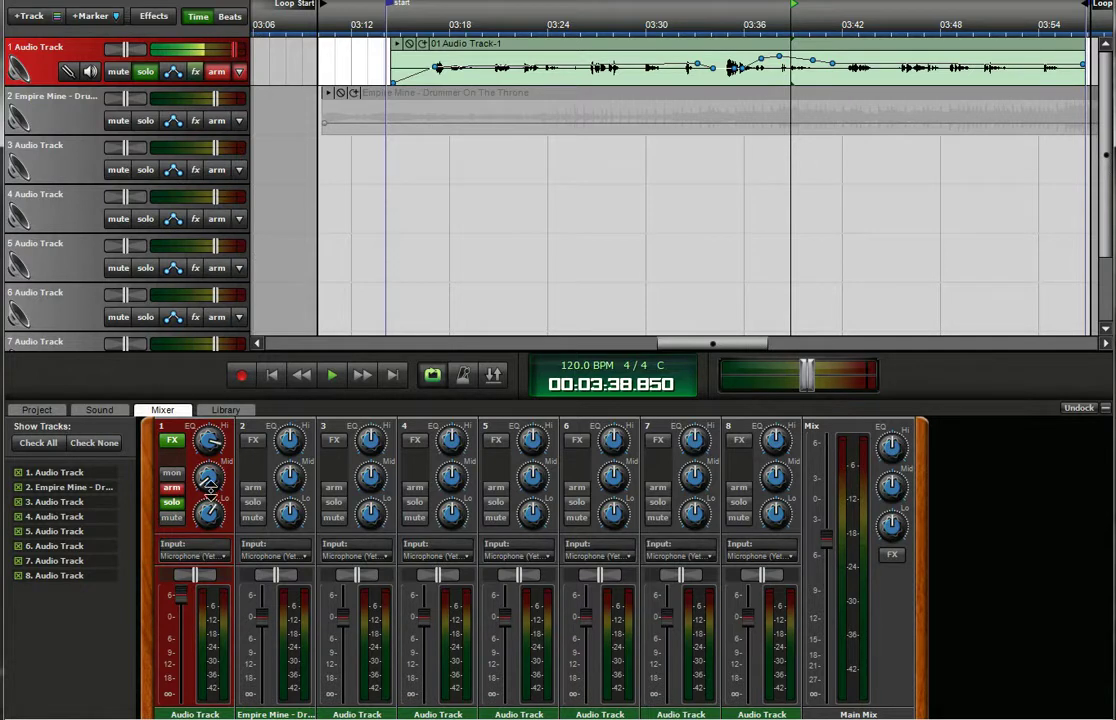
- Add Acoustica Reverb with the Foggy preset to track 1's effect list
{"action": "left_click", "coordinate": [195, 71]}
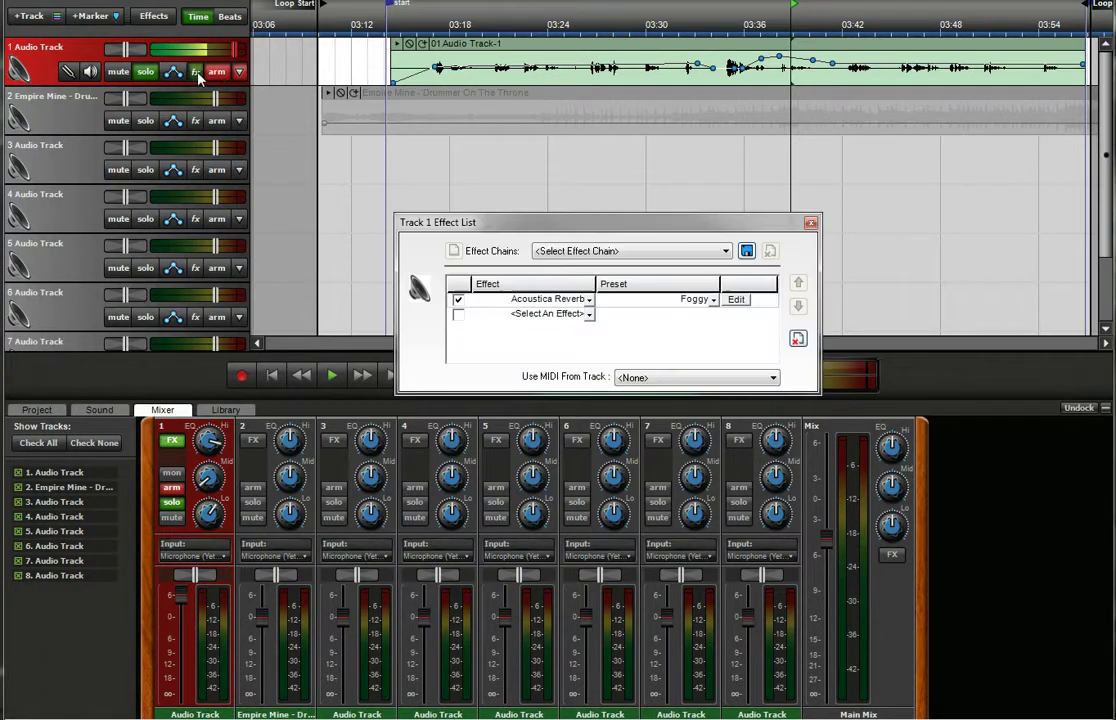
{"action": "left_click", "coordinate": [458, 299]}
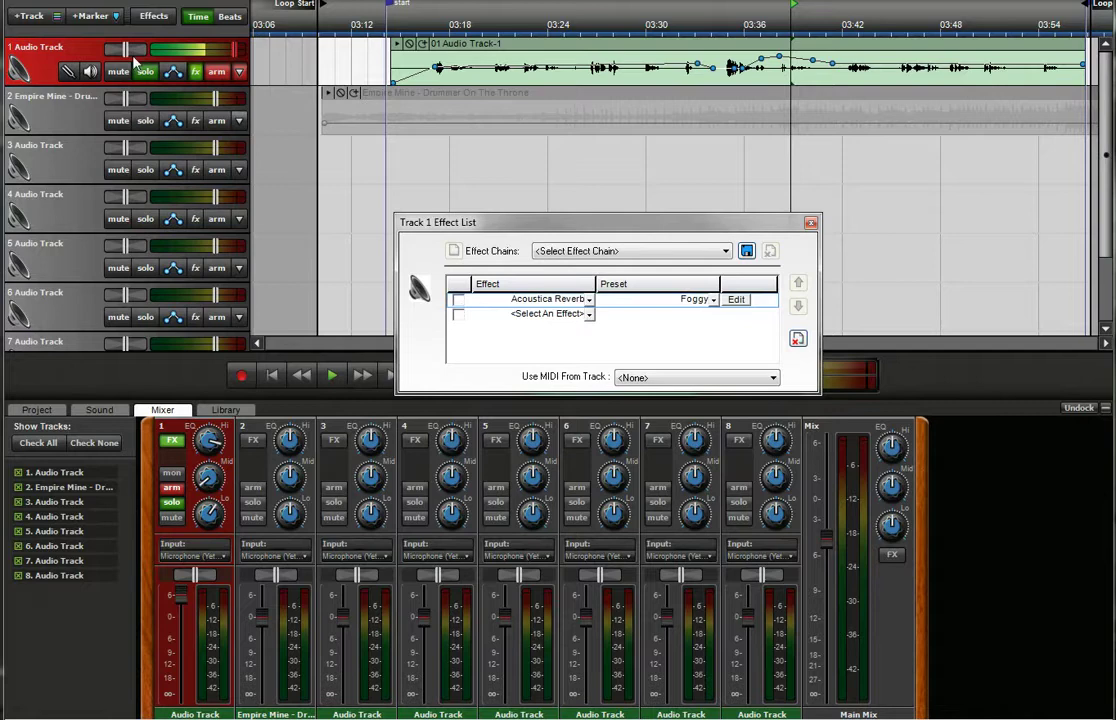
{"action": "left_click", "coordinate": [811, 223]}
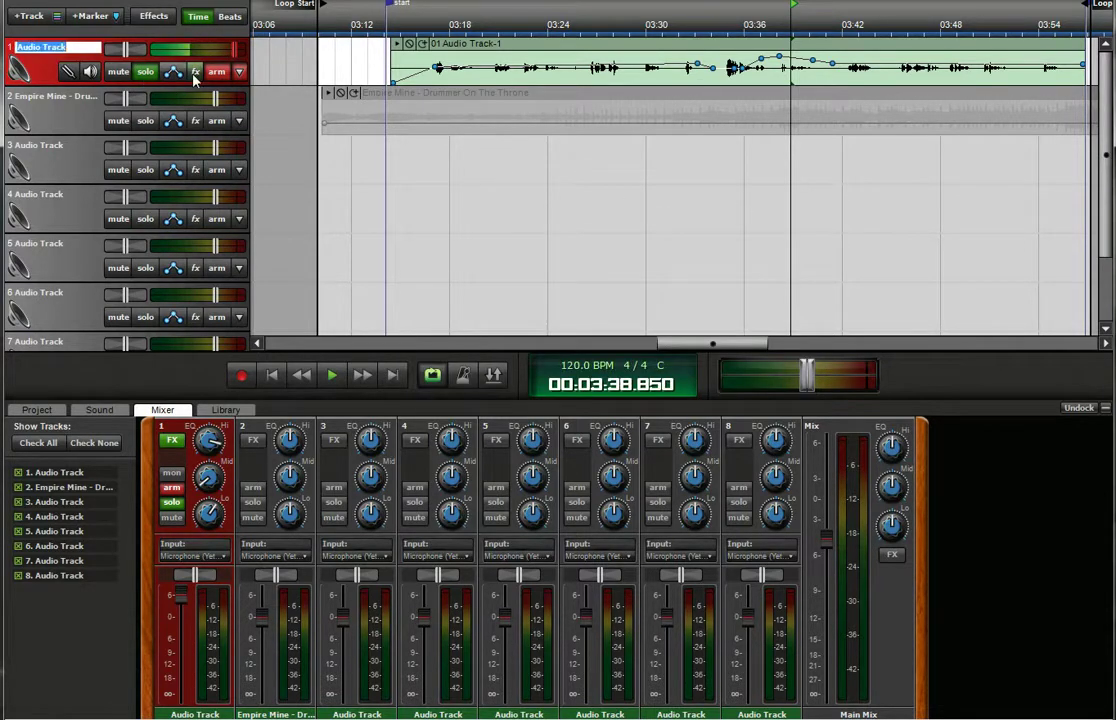
{"action": "left_click", "coordinate": [195, 72]}
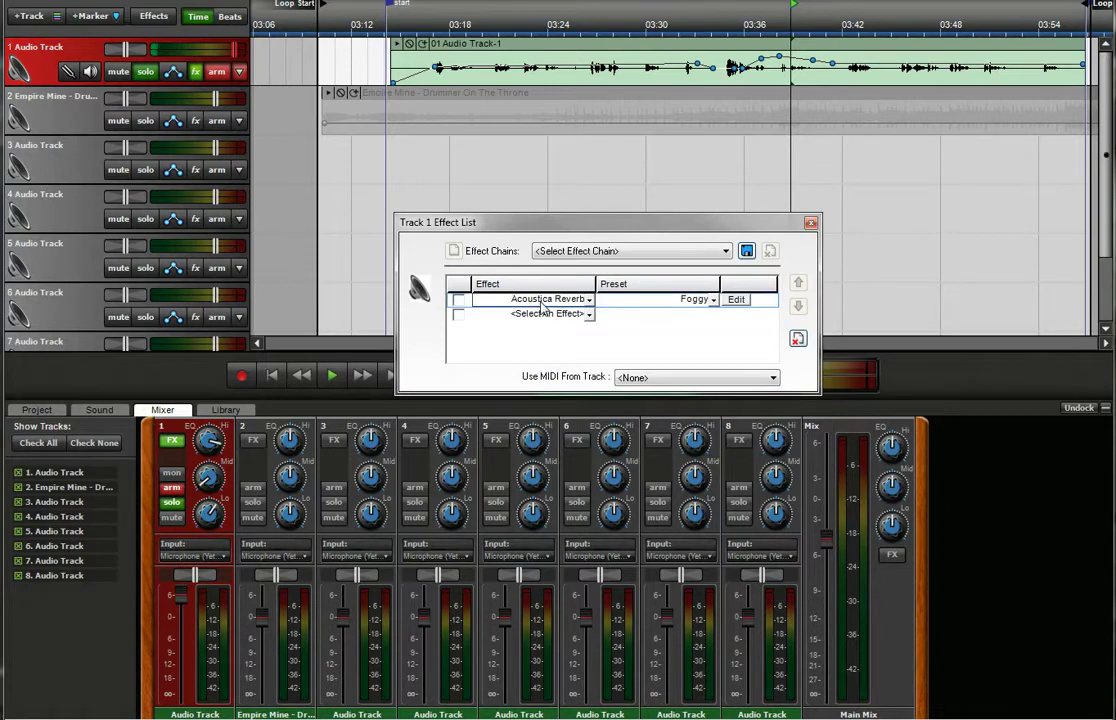
{"action": "left_click", "coordinate": [541, 302]}
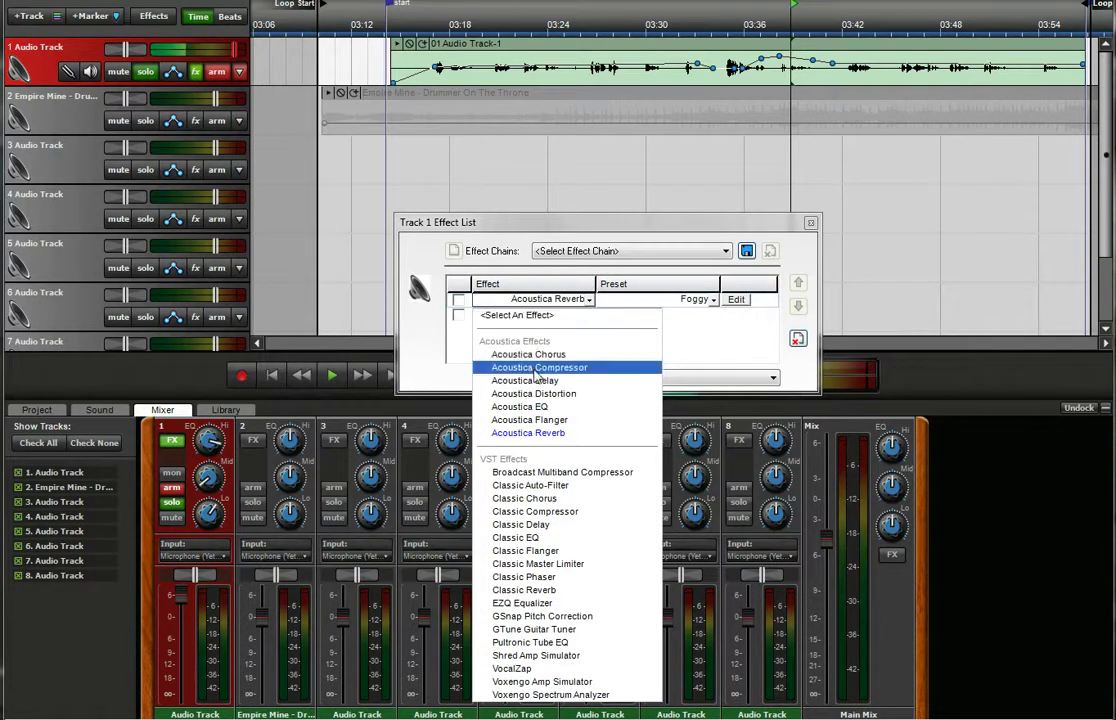
{"action": "left_click", "coordinate": [530, 434]}
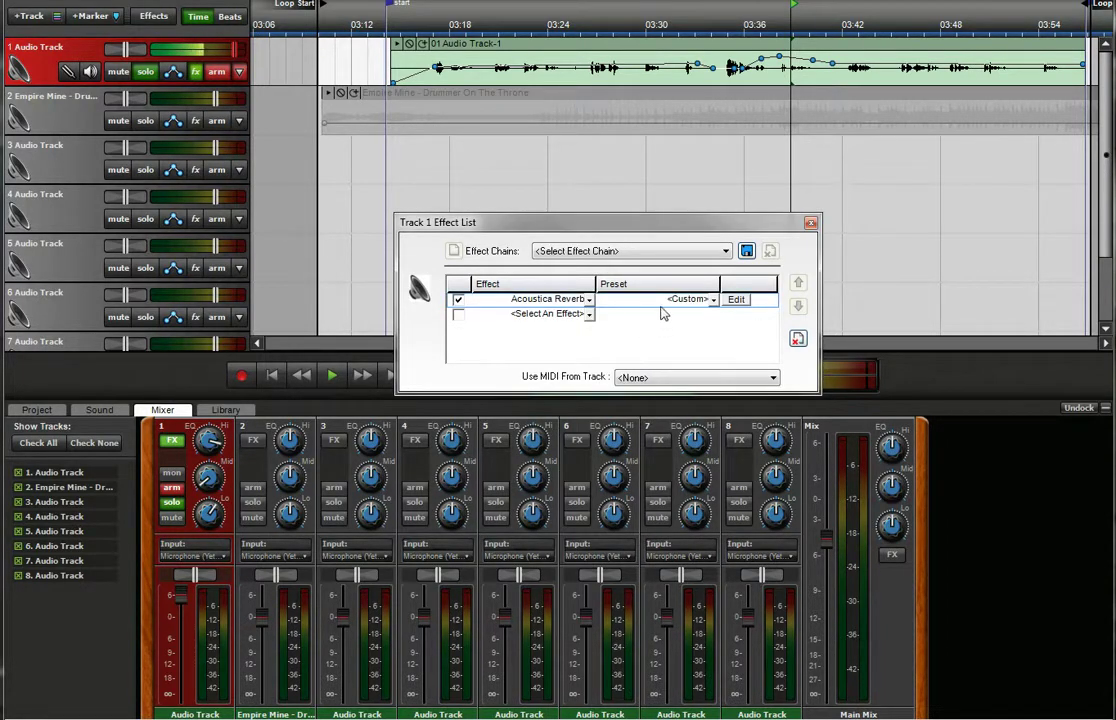
{"action": "left_click", "coordinate": [664, 301]}
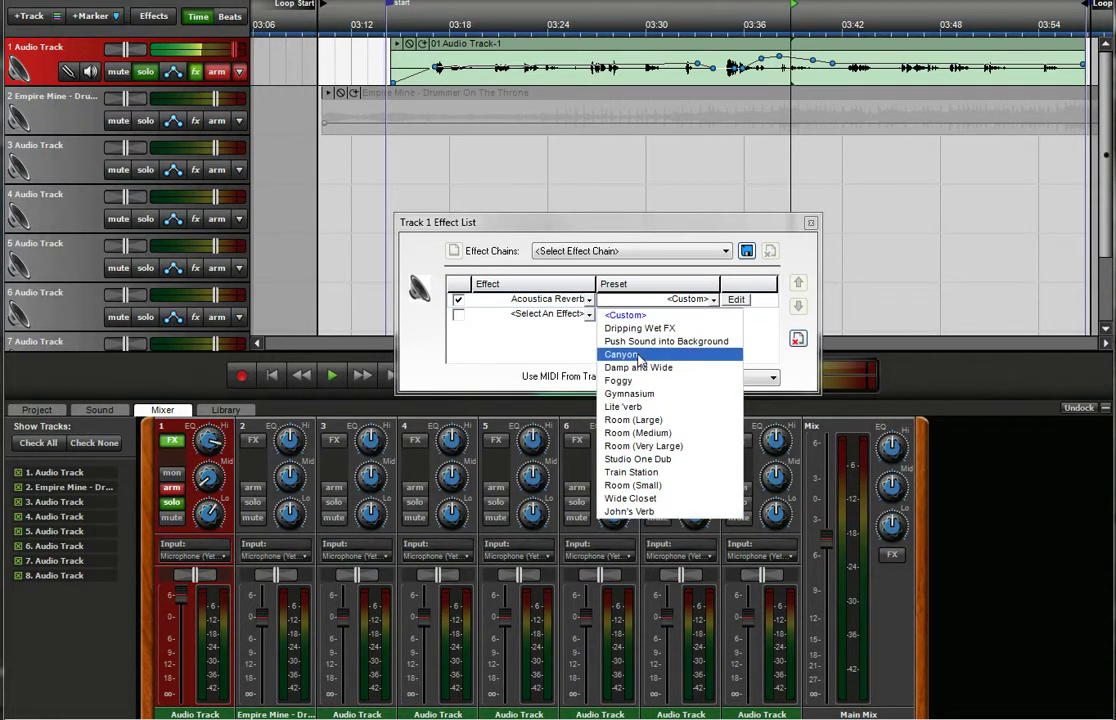
{"action": "left_click", "coordinate": [636, 381]}
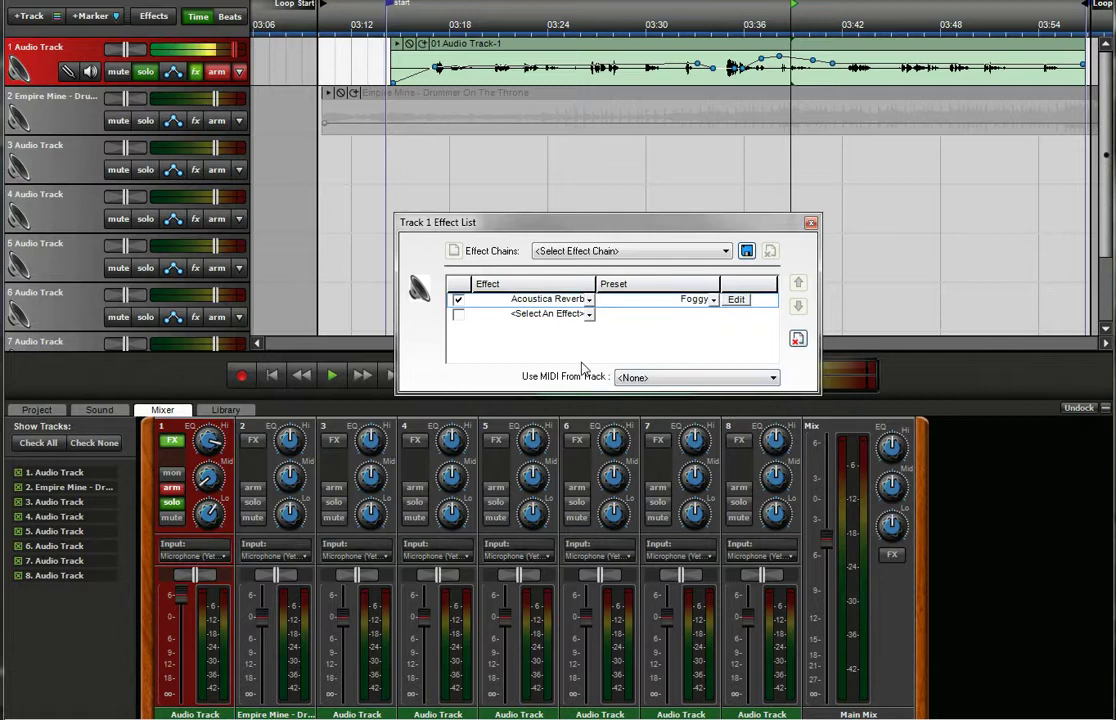
{"action": "left_click", "coordinate": [811, 222]}
- Compare the vocal with the reverb bypassed and enabled, leaving it bypassed
{"action": "left_click", "coordinate": [426, 12]}
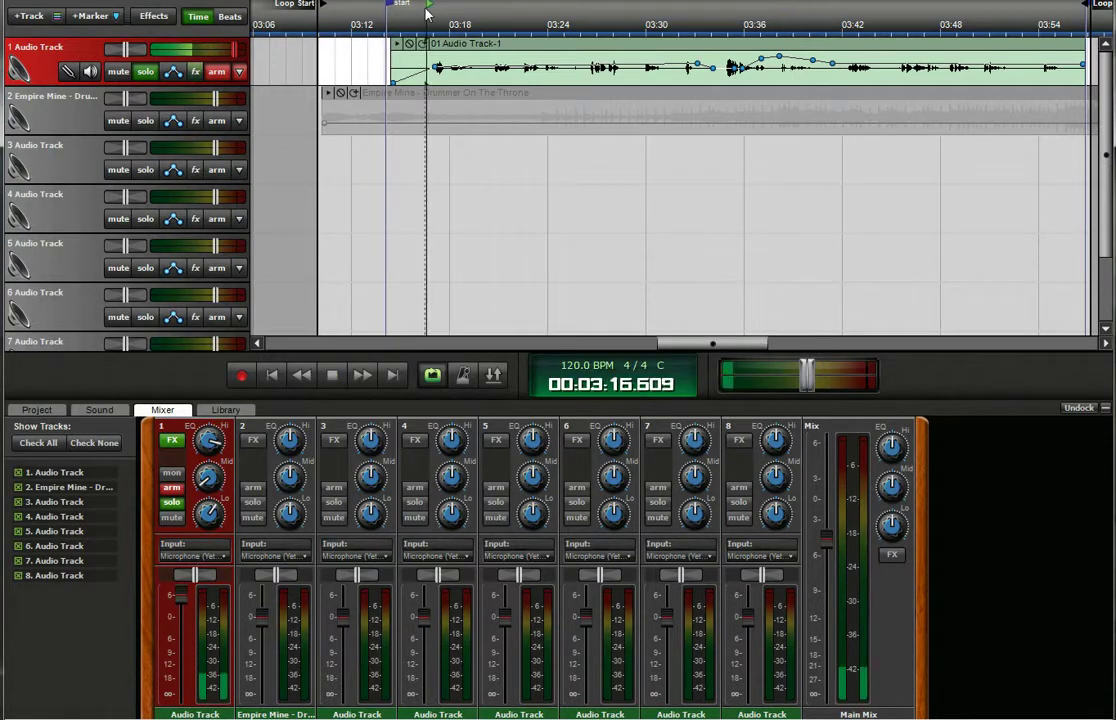
{"action": "key", "text": "space"}
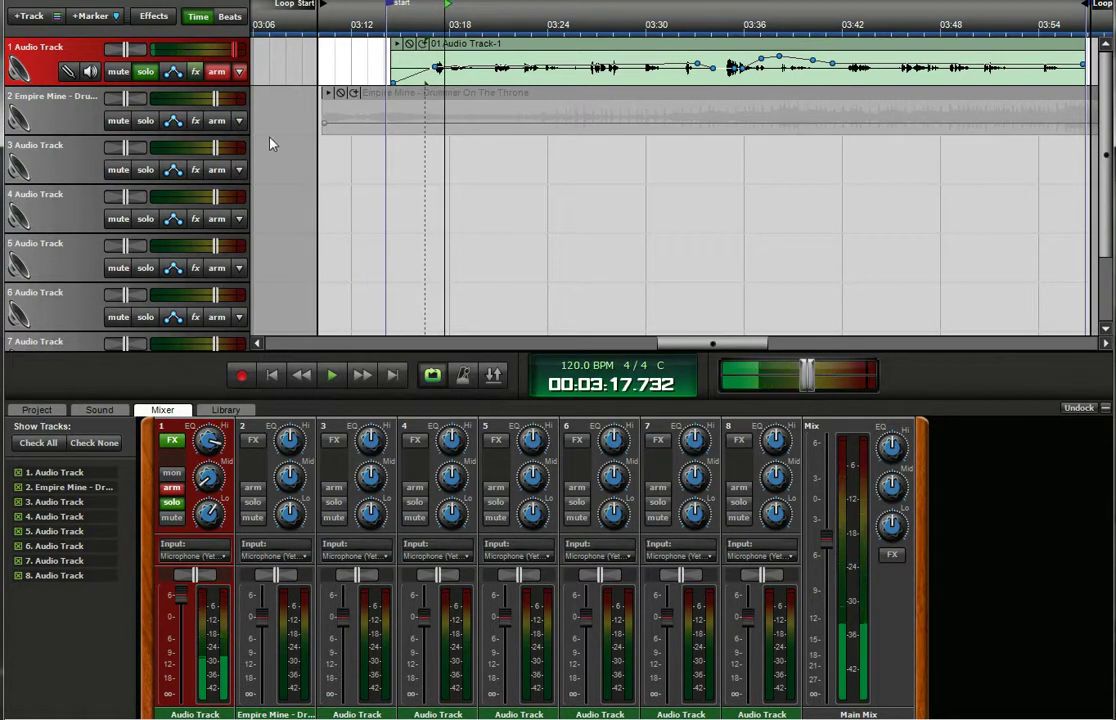
{"action": "left_click", "coordinate": [196, 72]}
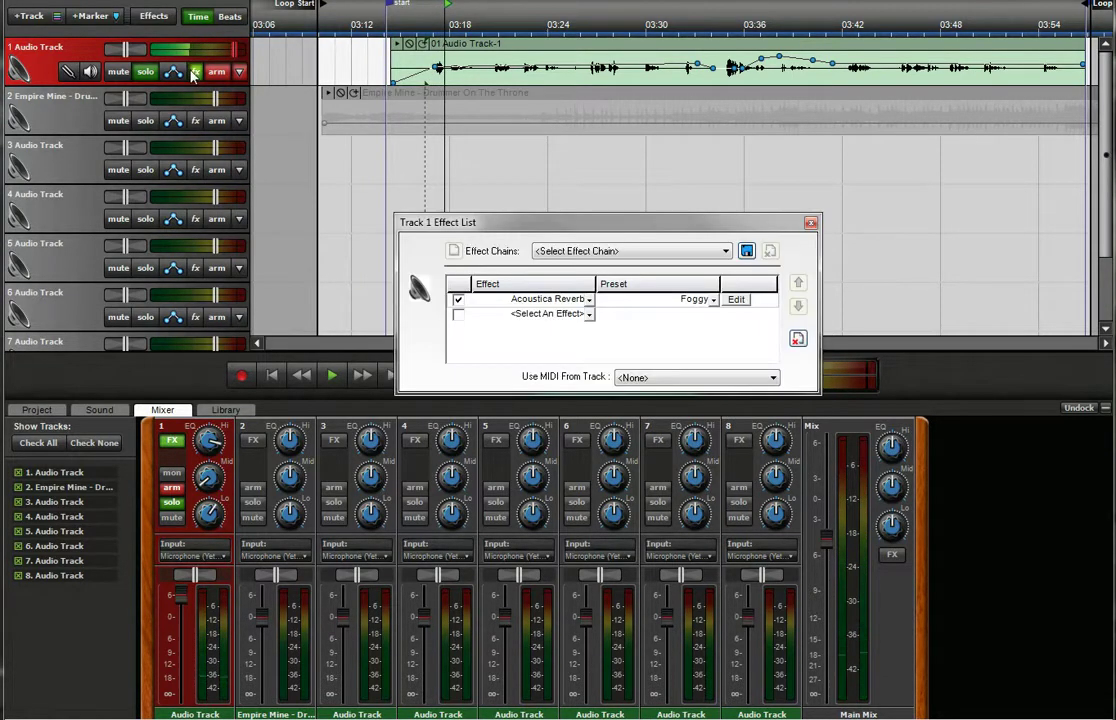
{"action": "left_click", "coordinate": [458, 301]}
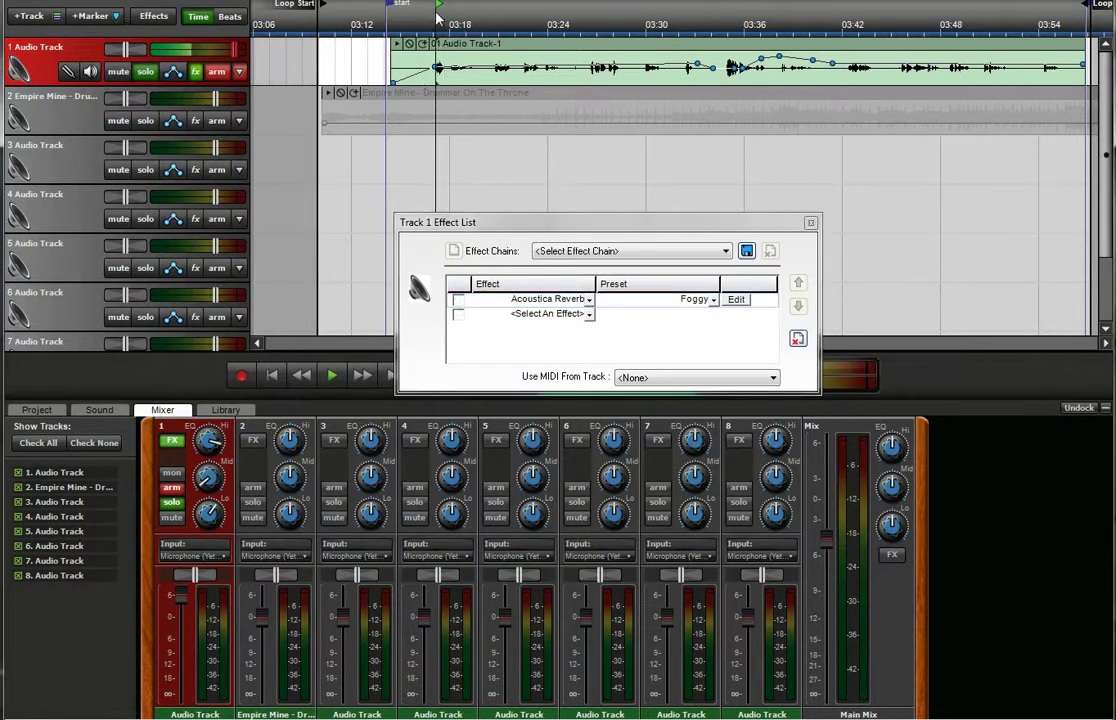
{"action": "key", "text": "space"}
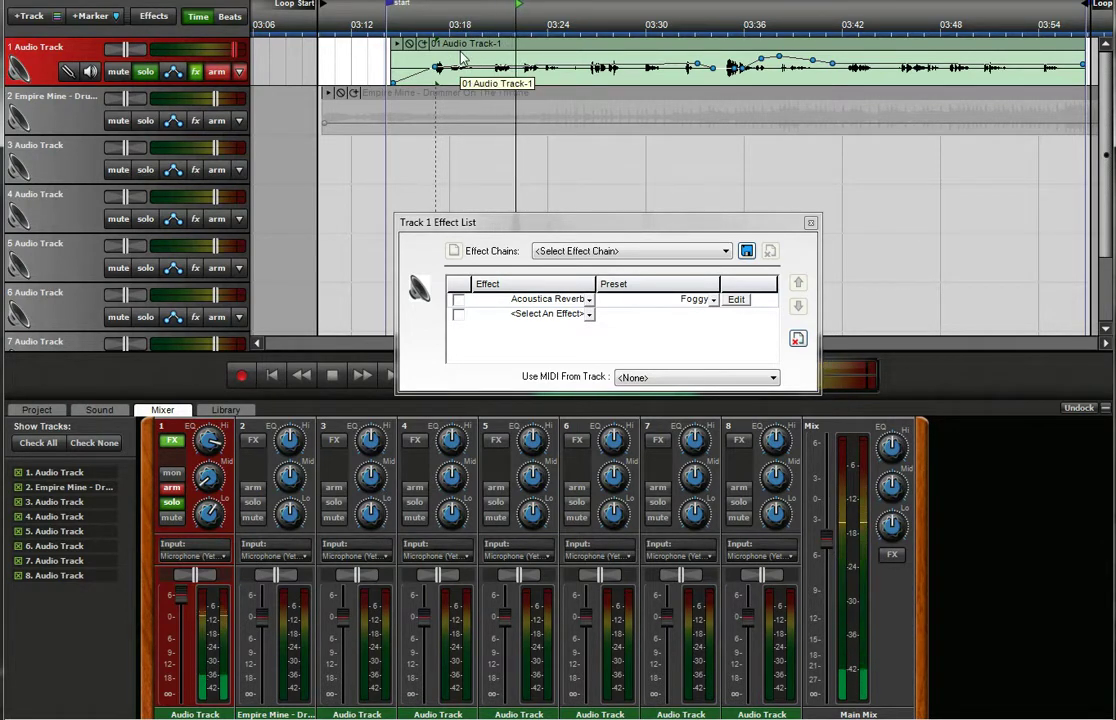
{"action": "left_click", "coordinate": [458, 300]}
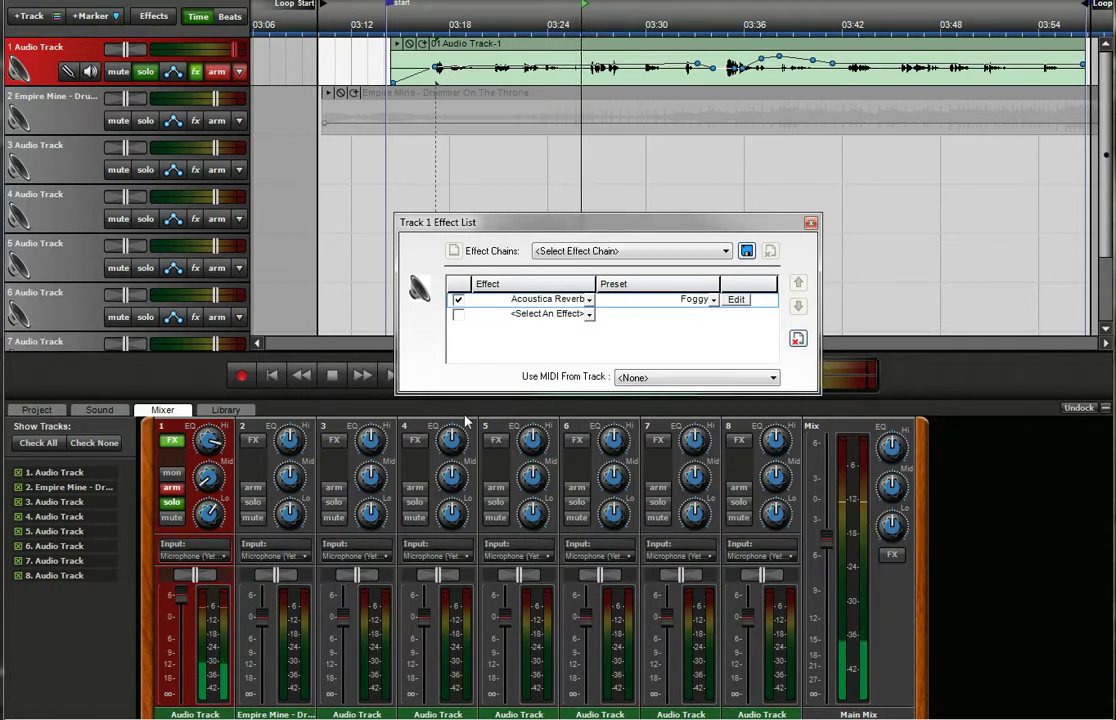
{"action": "left_click", "coordinate": [458, 300]}
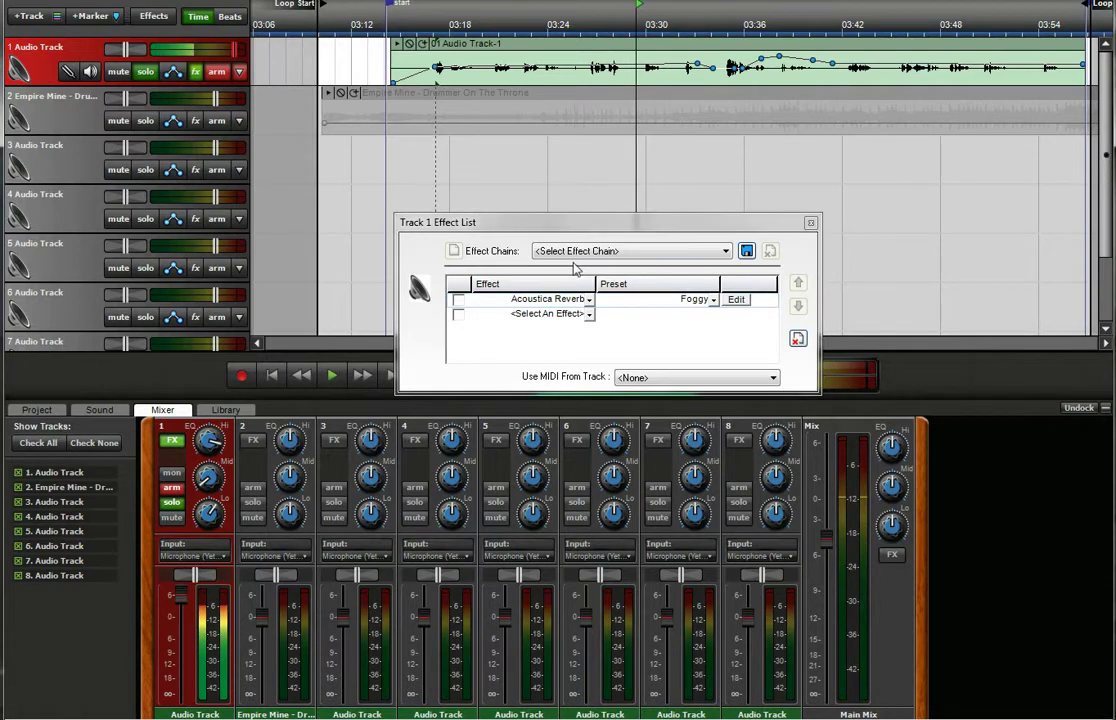
{"action": "left_click", "coordinate": [397, 22]}
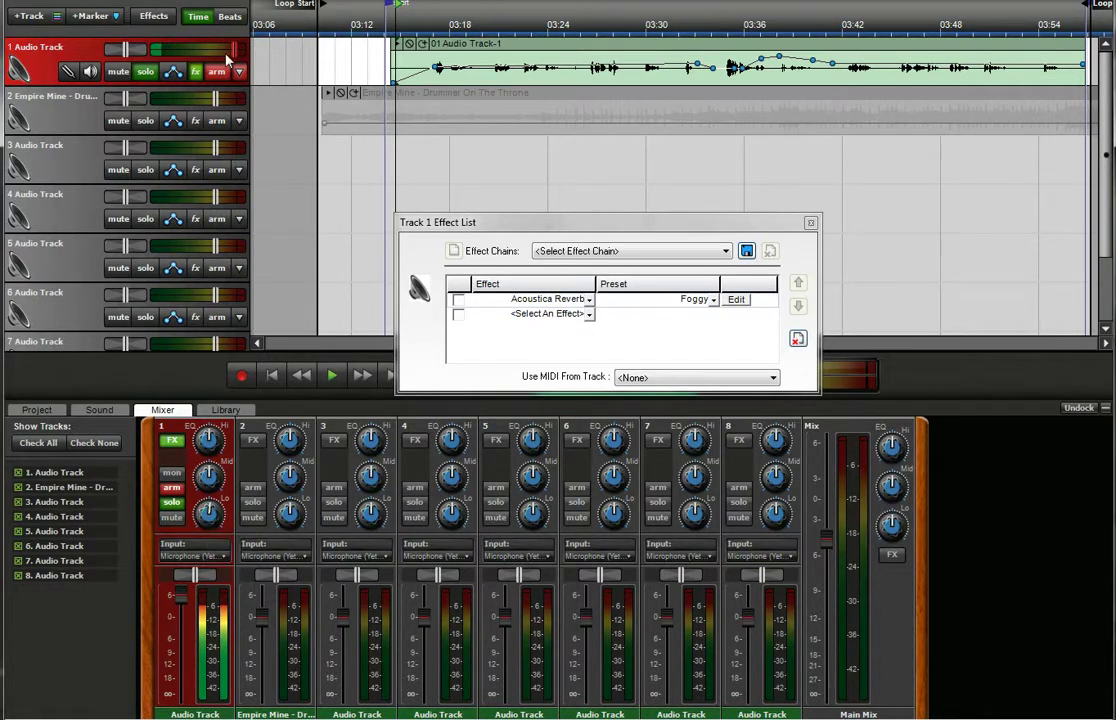
{"action": "key", "text": "space"}
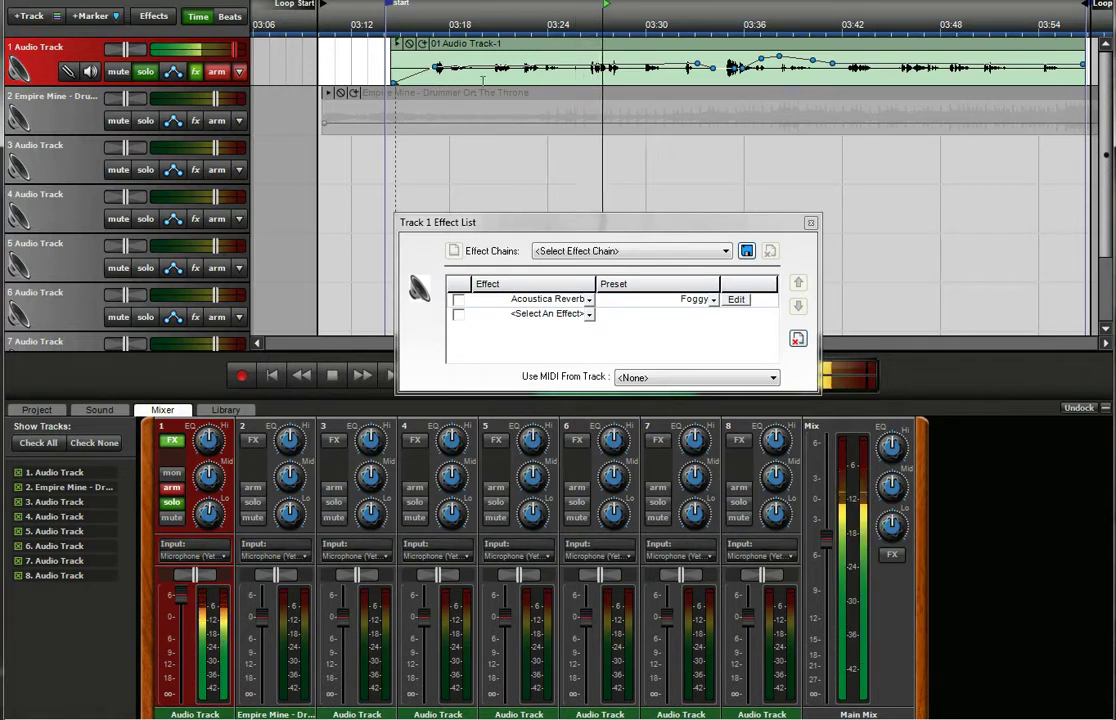
- Raise track 1's low EQ to +2.7 dB and audition it, moving the effect list aside
{"action": "key", "text": "space"}
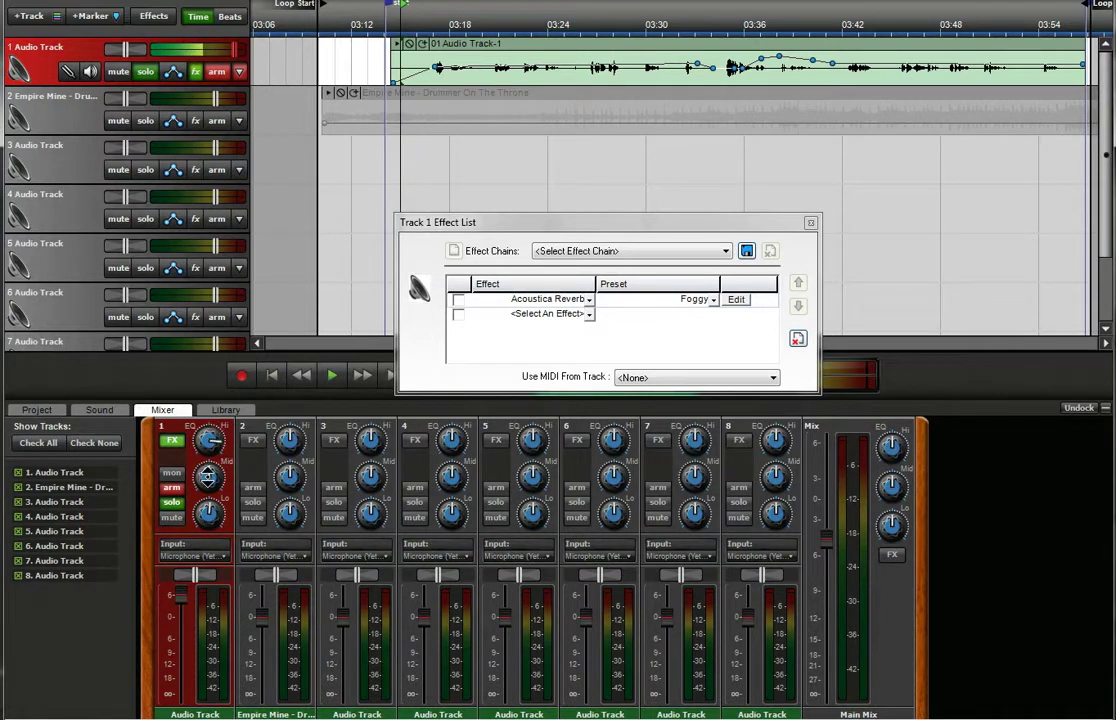
{"action": "mouse_move", "coordinate": [208, 513]}
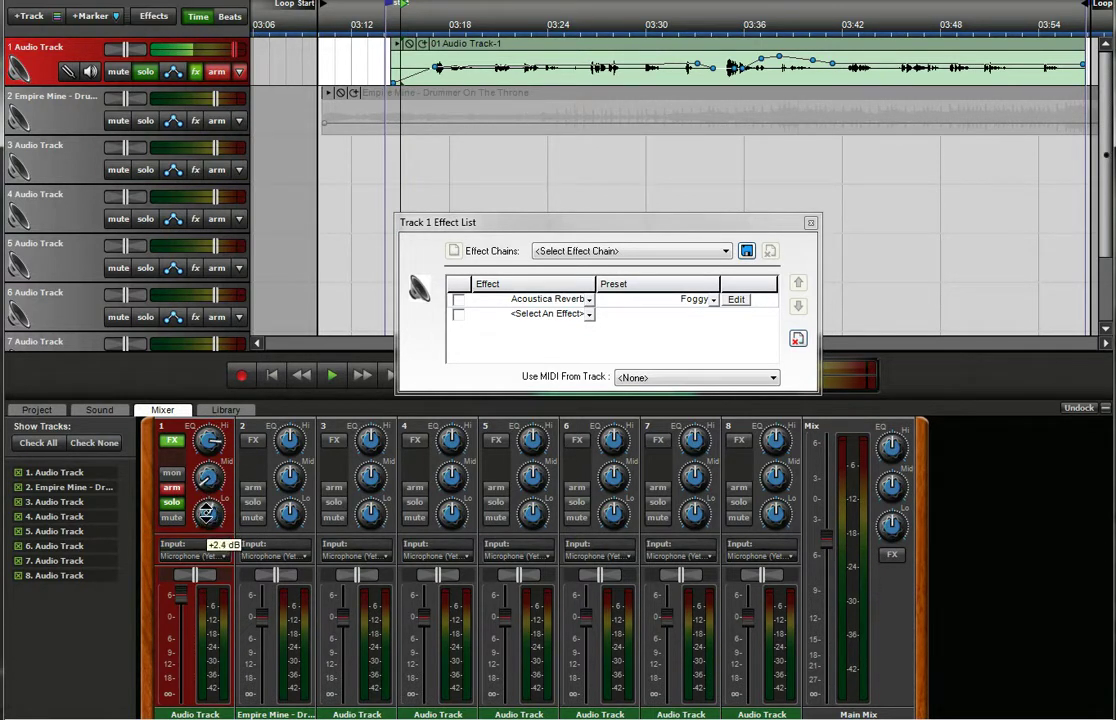
{"action": "left_click_drag", "start_coordinate": [207, 513], "coordinate": [207, 511]}
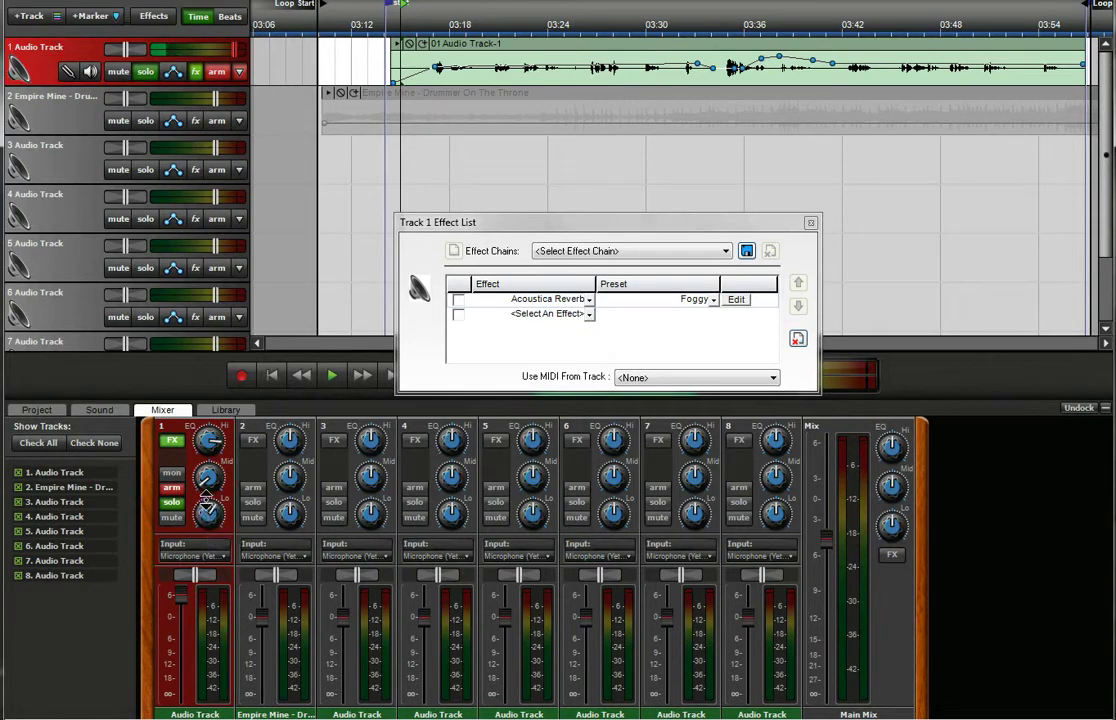
{"action": "key", "text": "space"}
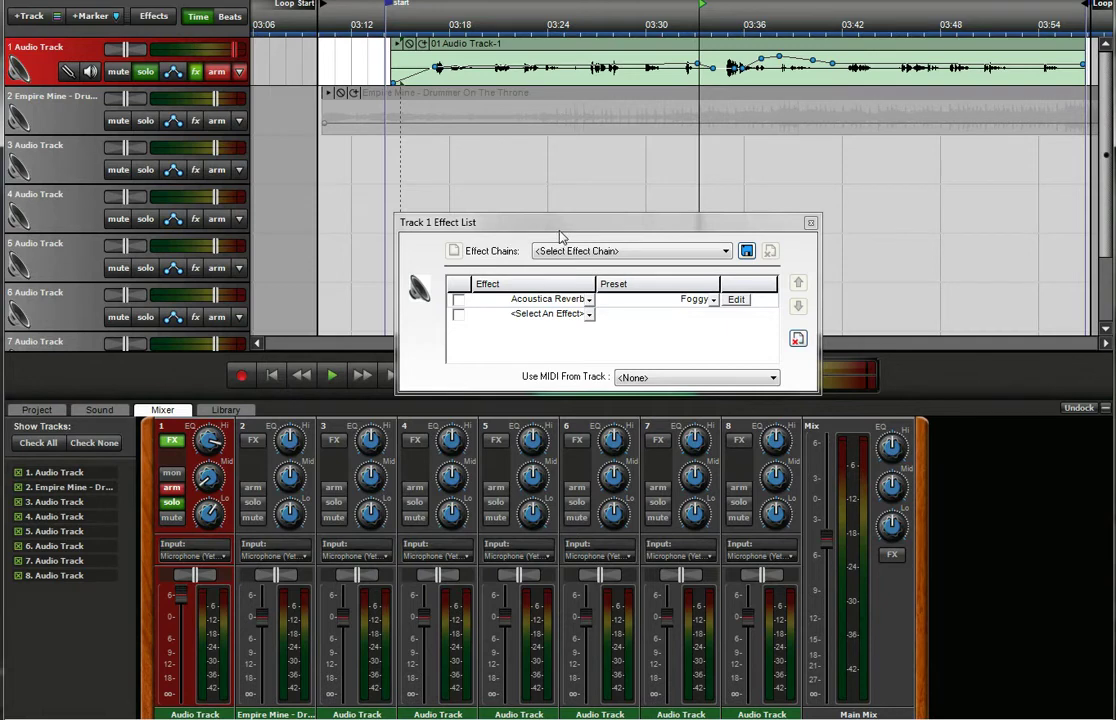
{"action": "left_click_drag", "start_coordinate": [560, 237], "coordinate": [610, 225]}
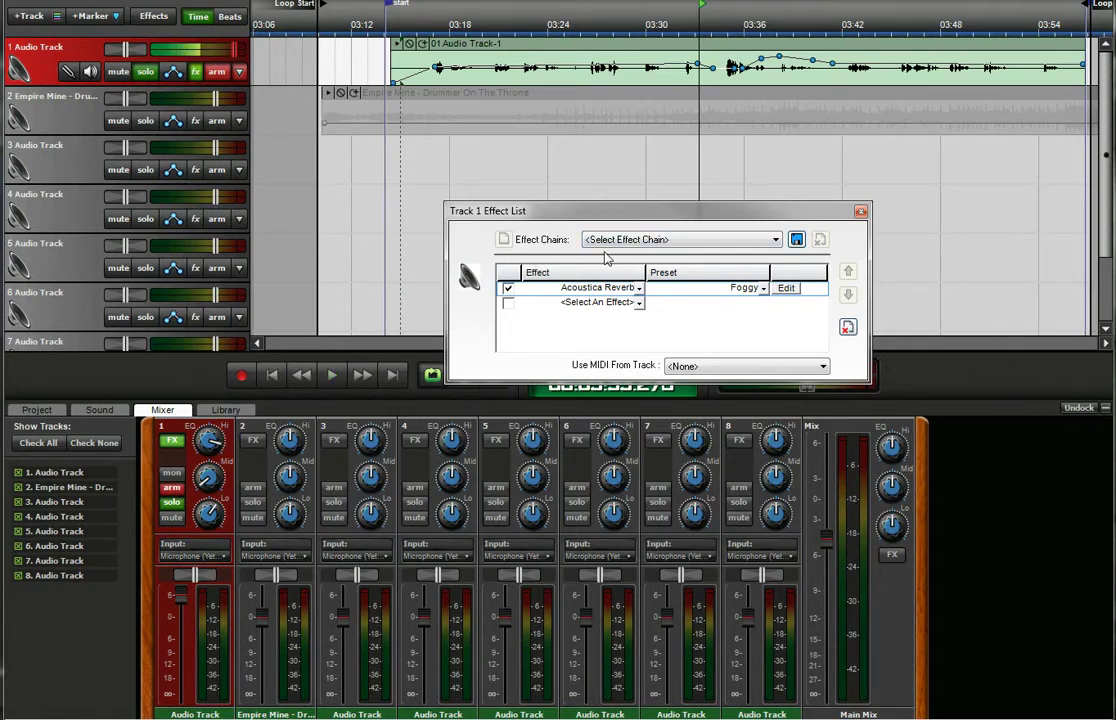
- Extend the vocal clip's loop start region and move its snap point to 00:04:800
{"action": "left_click", "coordinate": [84, 411]}
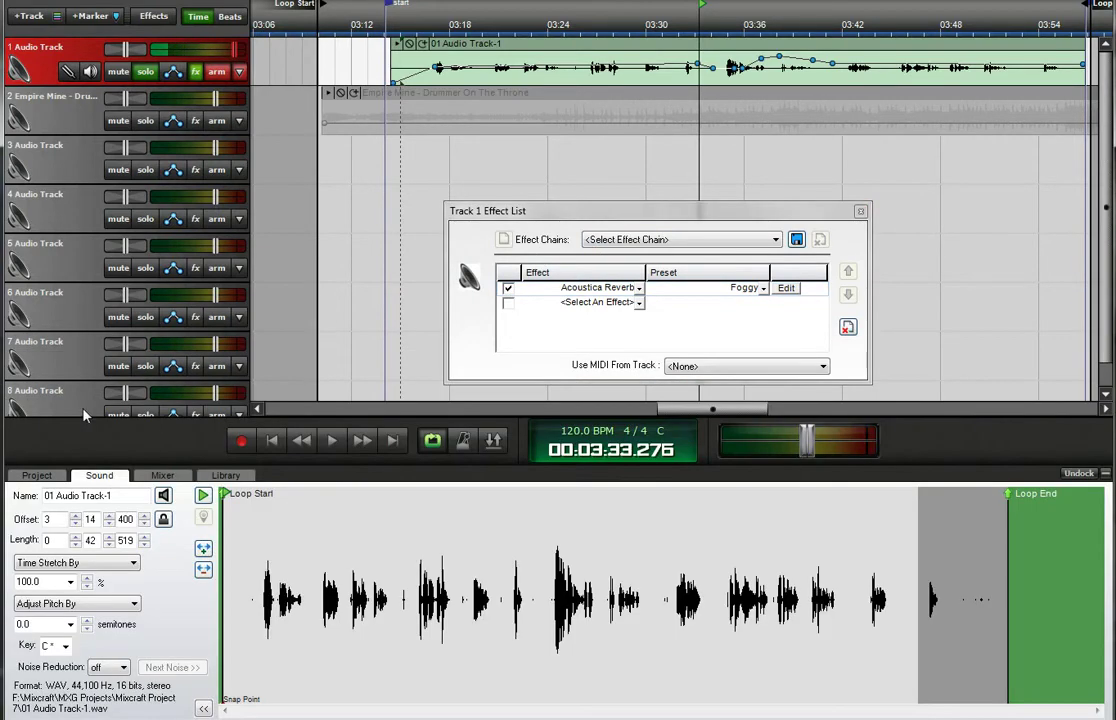
{"action": "left_click", "coordinate": [100, 669]}
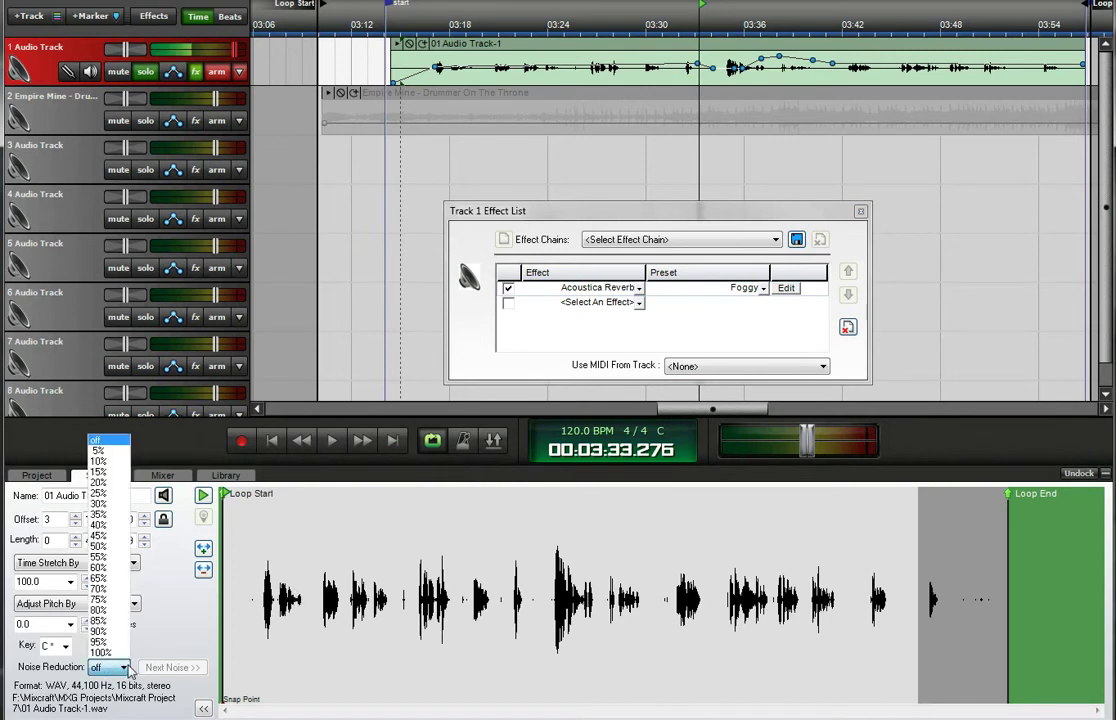
{"action": "left_click", "coordinate": [232, 598]}
{"action": "left_click_drag", "start_coordinate": [232, 598], "coordinate": [254, 600]}
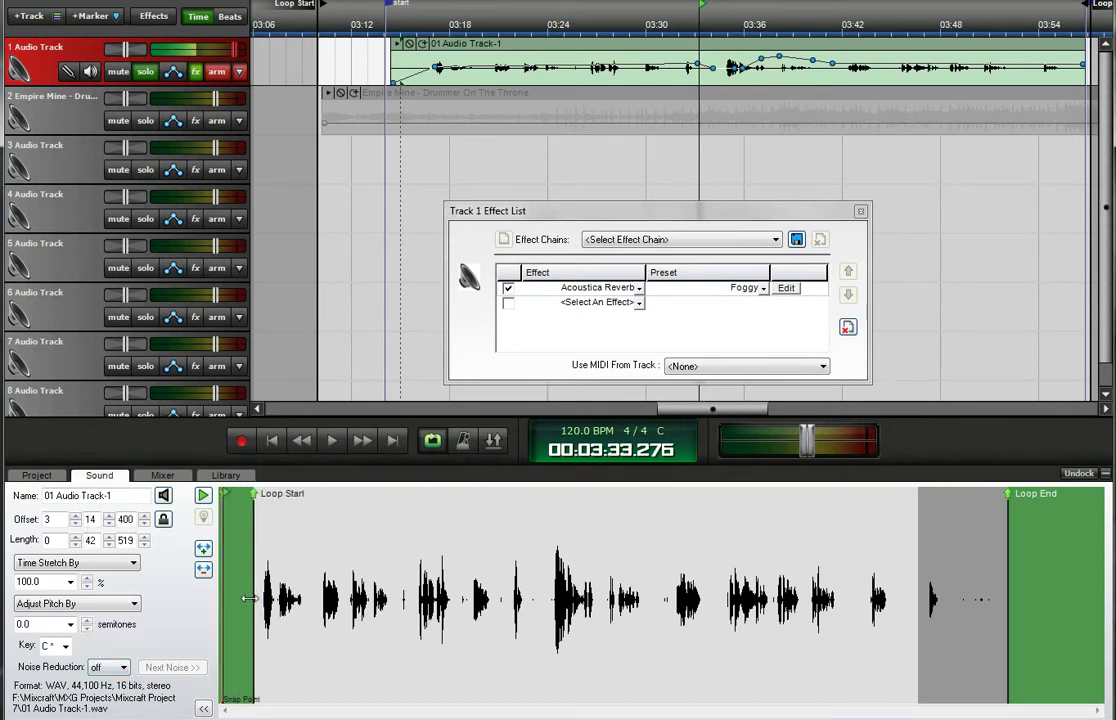
{"action": "left_click", "coordinate": [307, 606]}
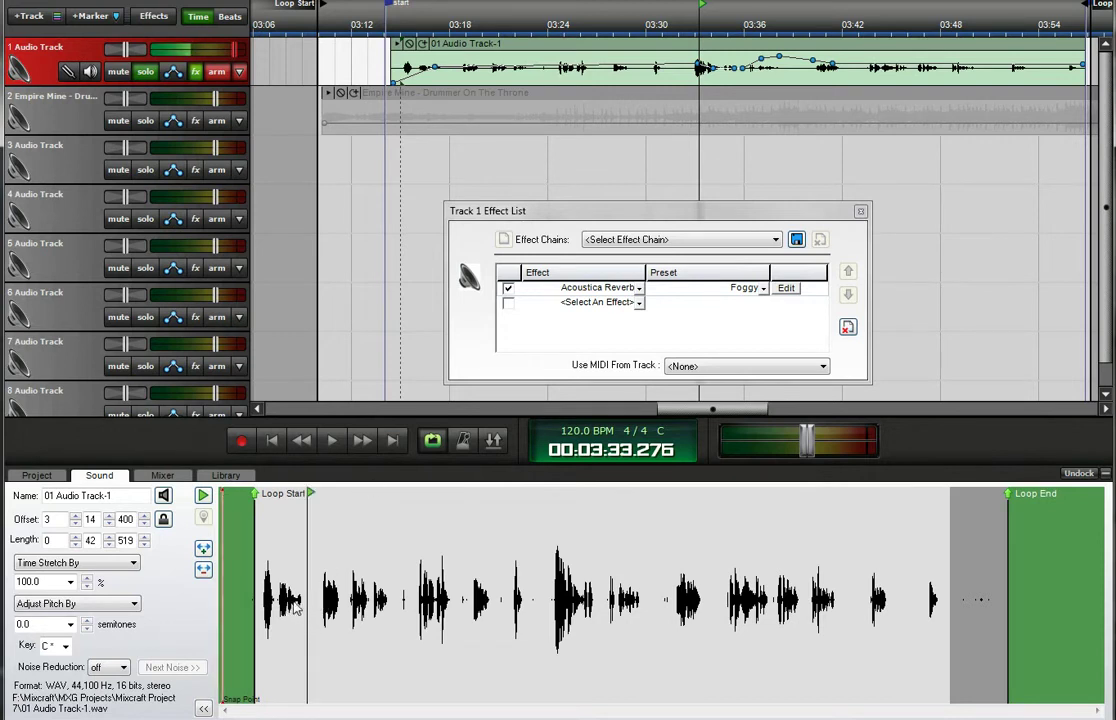
{"action": "left_click_drag", "start_coordinate": [249, 493], "coordinate": [321, 494]}
{"action": "left_click_drag", "start_coordinate": [221, 492], "coordinate": [300, 535]}
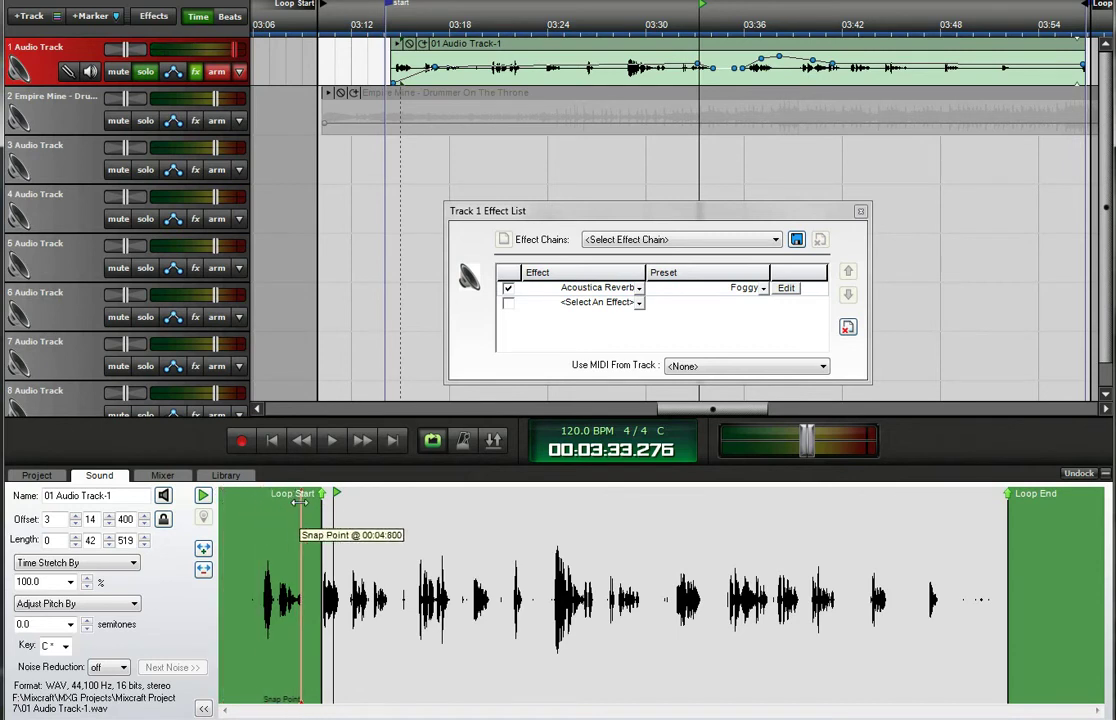
- Set noise reduction to 45% and widen the noise sample region
{"action": "left_click", "coordinate": [110, 667]}
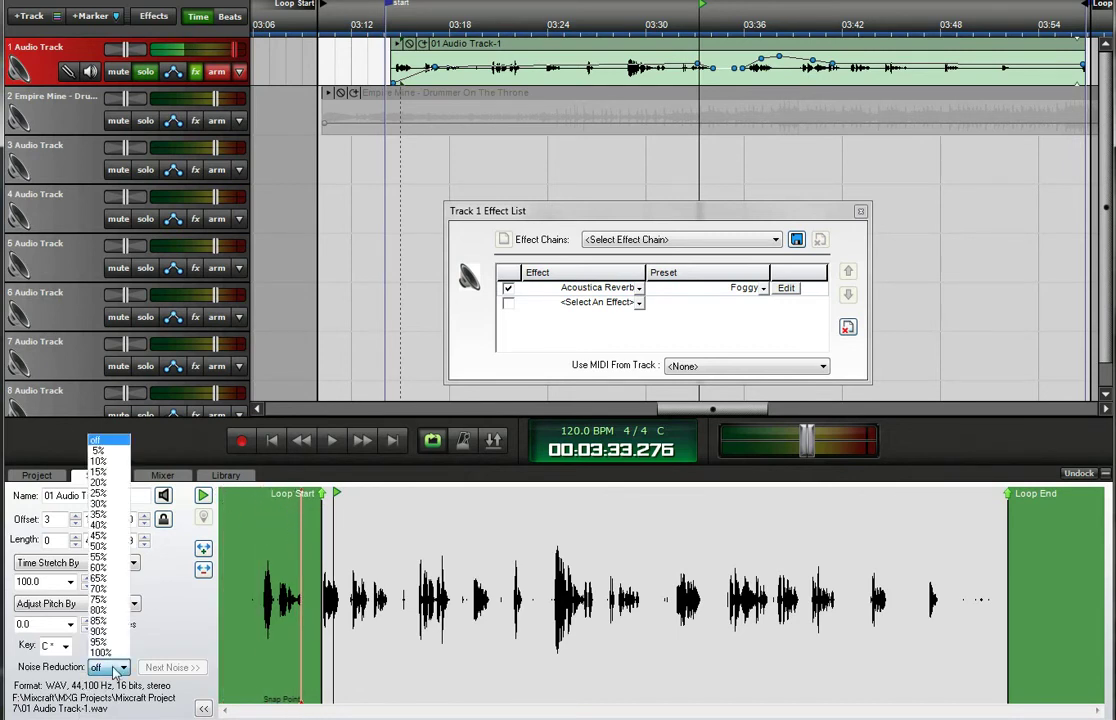
{"action": "left_click", "coordinate": [100, 532]}
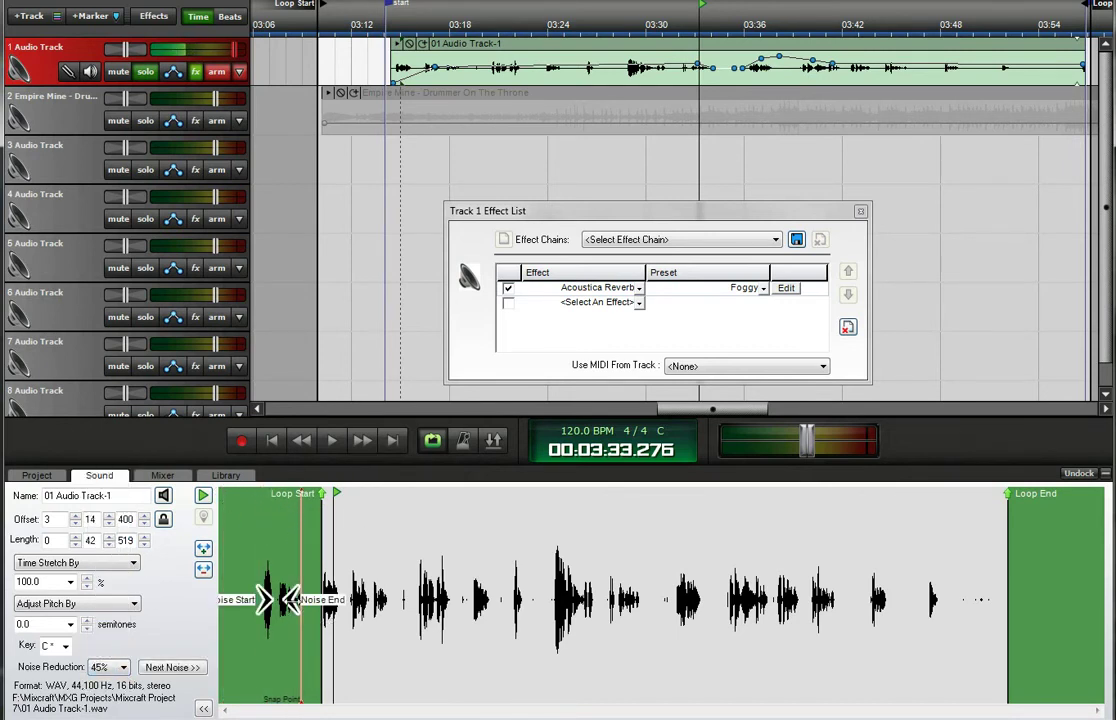
{"action": "mouse_move", "coordinate": [290, 600]}
{"action": "left_mouse_down"}
{"action": "mouse_move", "coordinate": [330, 600]}
{"action": "mouse_move", "coordinate": [293, 600]}
{"action": "left_mouse_up"}
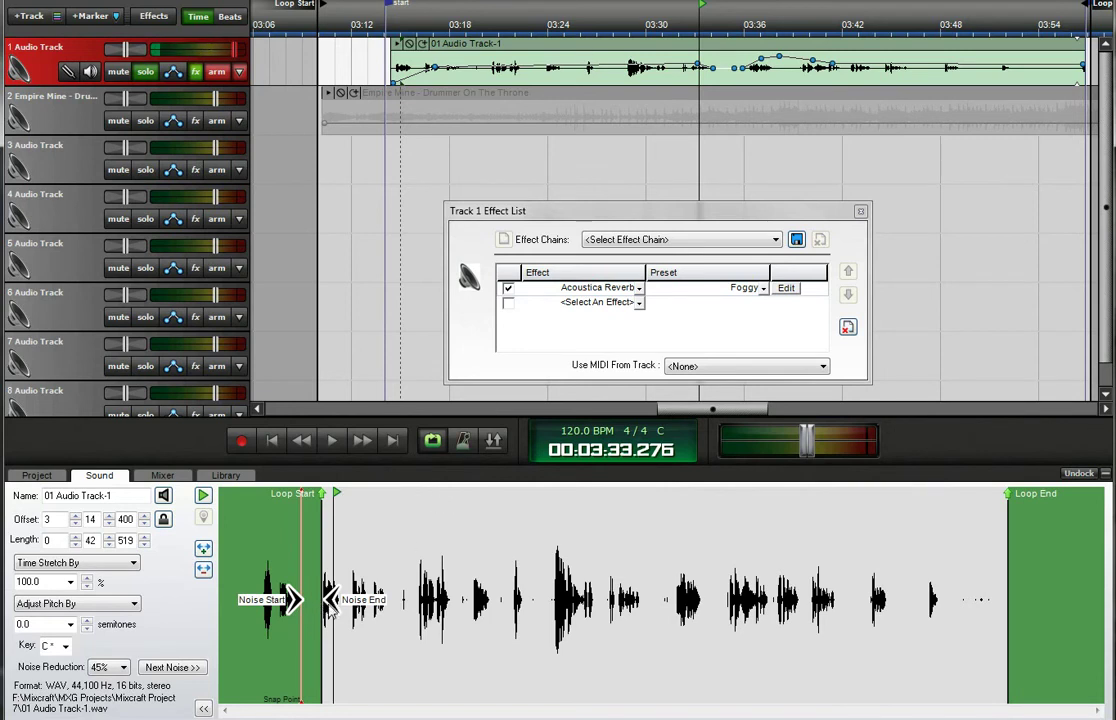
{"action": "mouse_move", "coordinate": [331, 600]}
{"action": "left_mouse_down"}
{"action": "mouse_move", "coordinate": [353, 600]}
{"action": "mouse_move", "coordinate": [313, 616]}
{"action": "mouse_move", "coordinate": [312, 600]}
{"action": "left_mouse_up"}
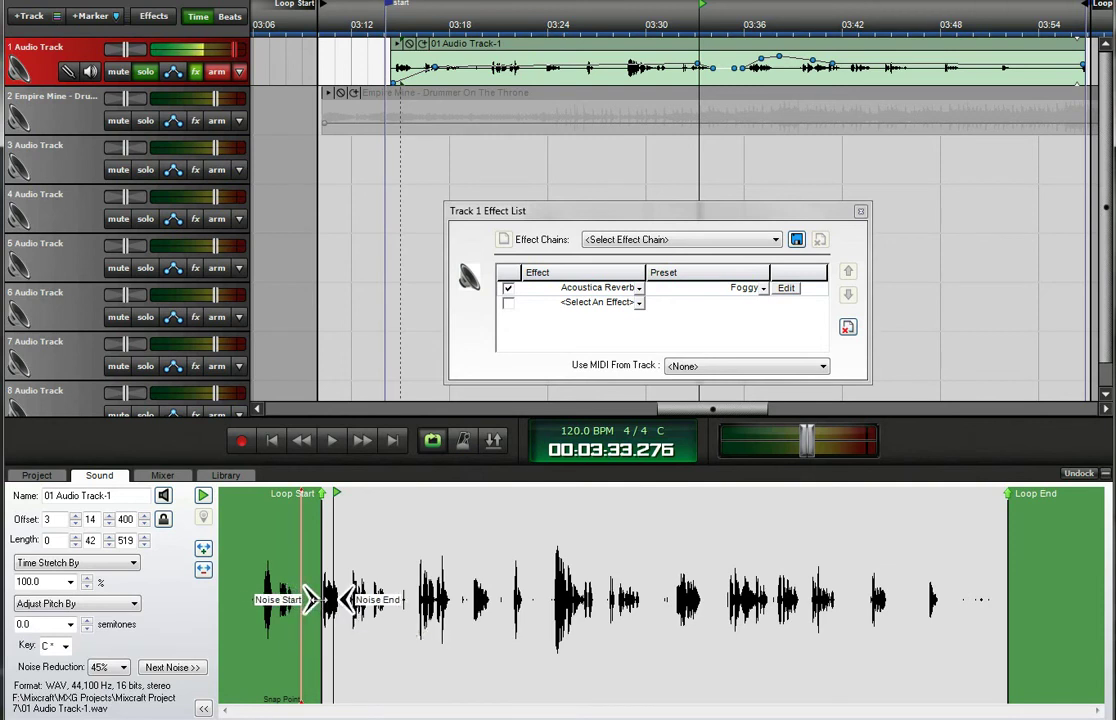
- Switch the bottom panel back to the Mixer view
{"action": "left_click", "coordinate": [162, 475]}
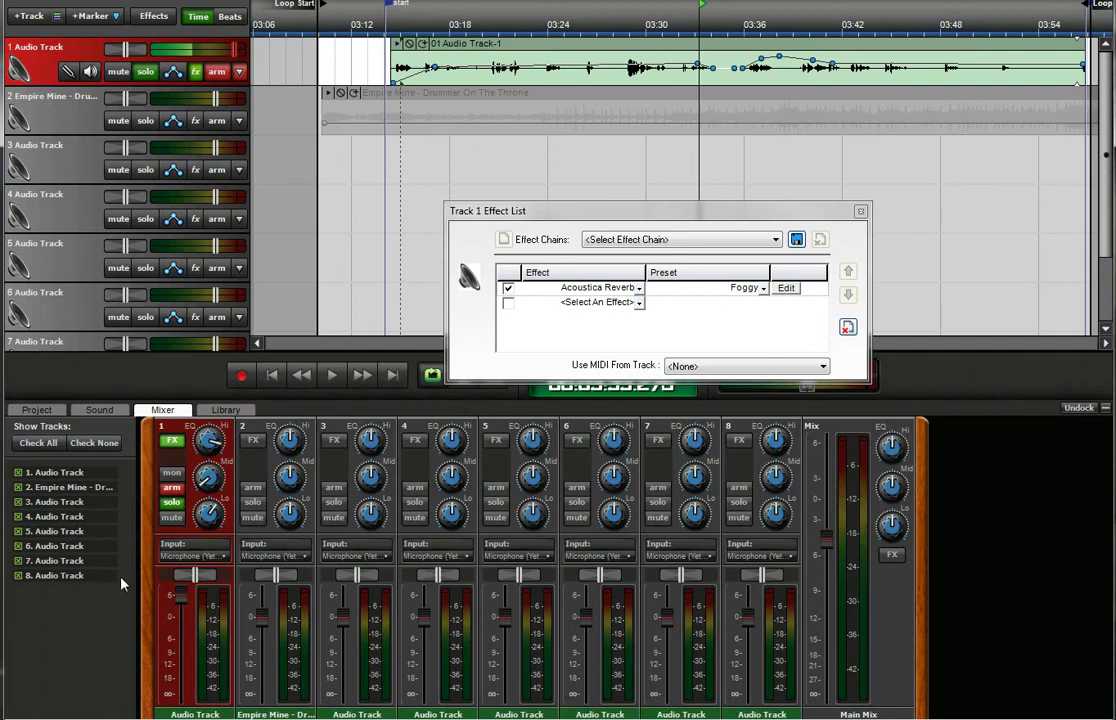